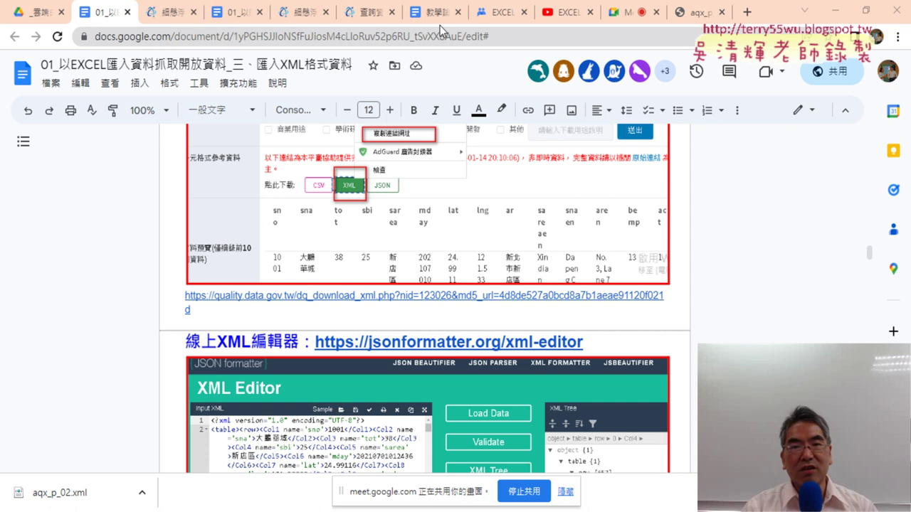
Check the 2023第11次 post in the class Google Group, then move to the course handouts Drive folder
click(434, 15)
click(499, 12)
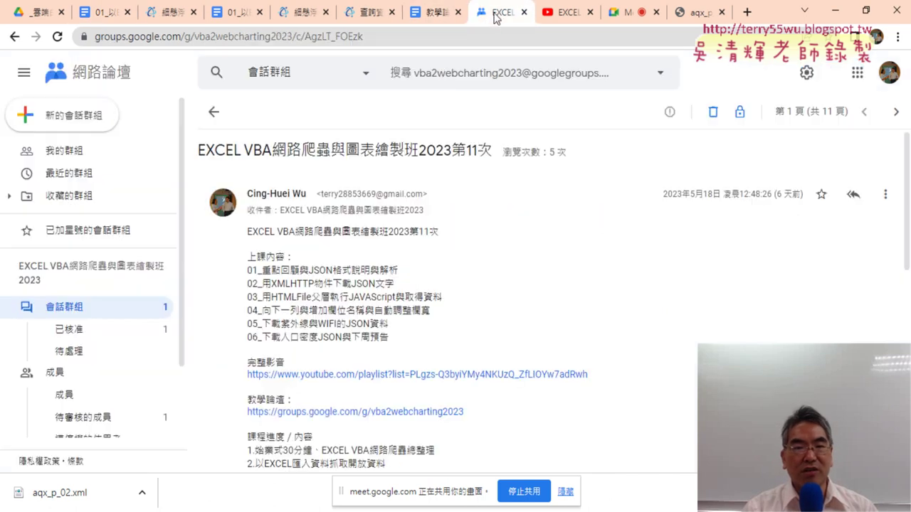
click(210, 112)
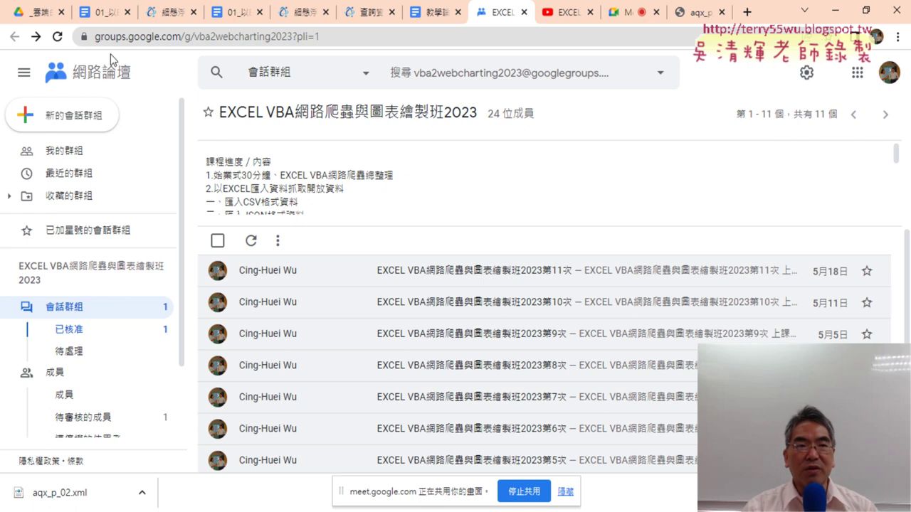
click(37, 12)
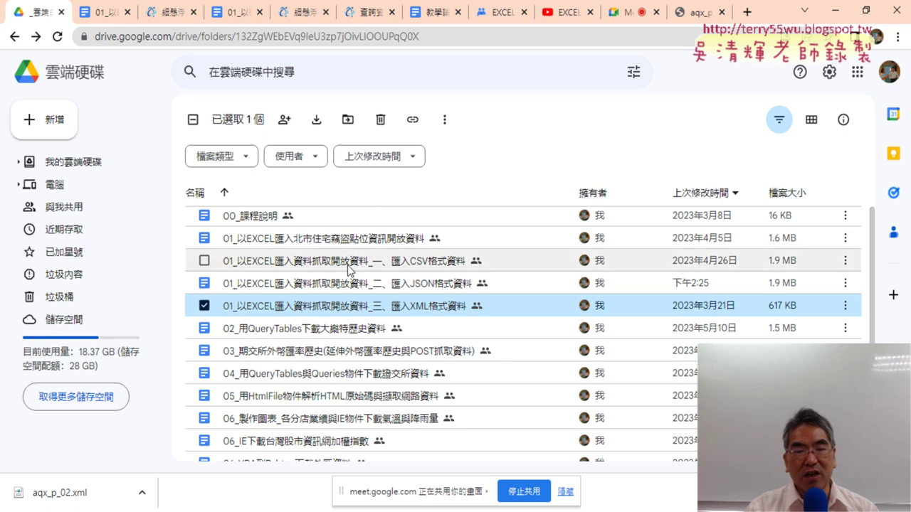
Look over the 02_ and 05_ handouts, hide the Meet sharing notice, and open the XML import lesson
click(342, 329)
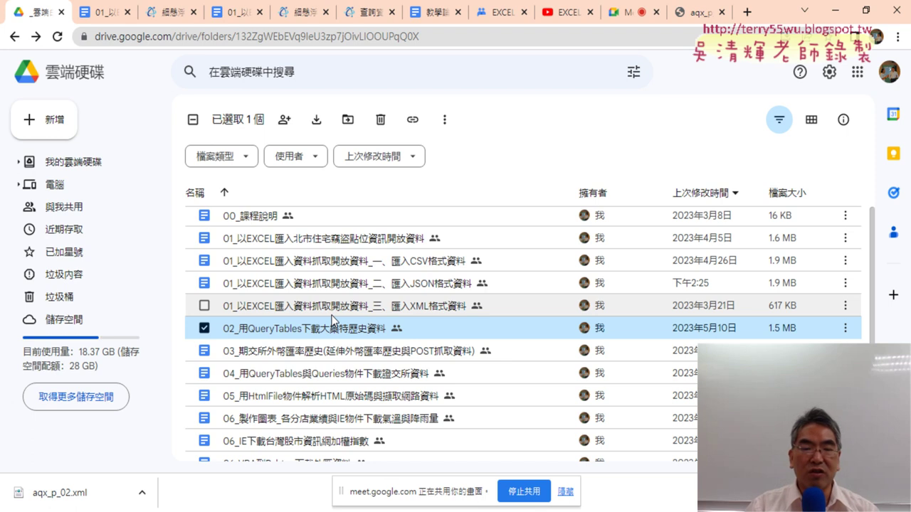
click(311, 397)
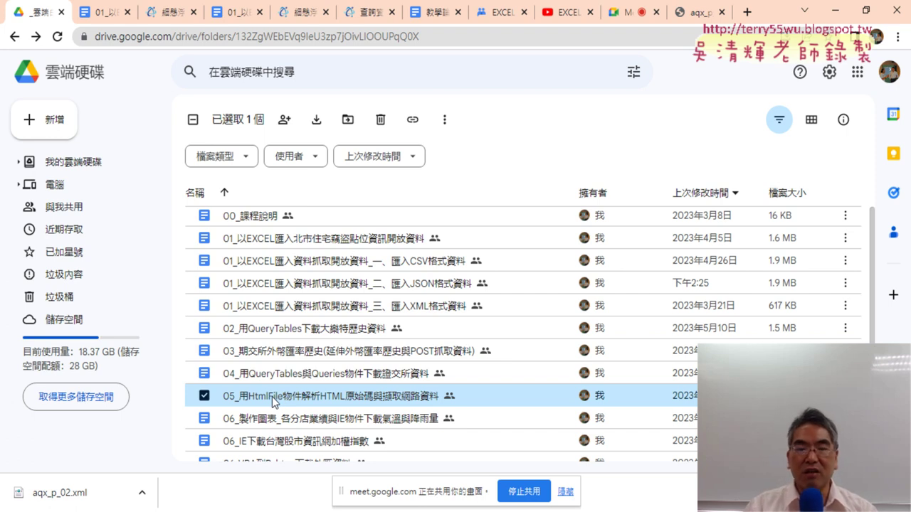
click(568, 491)
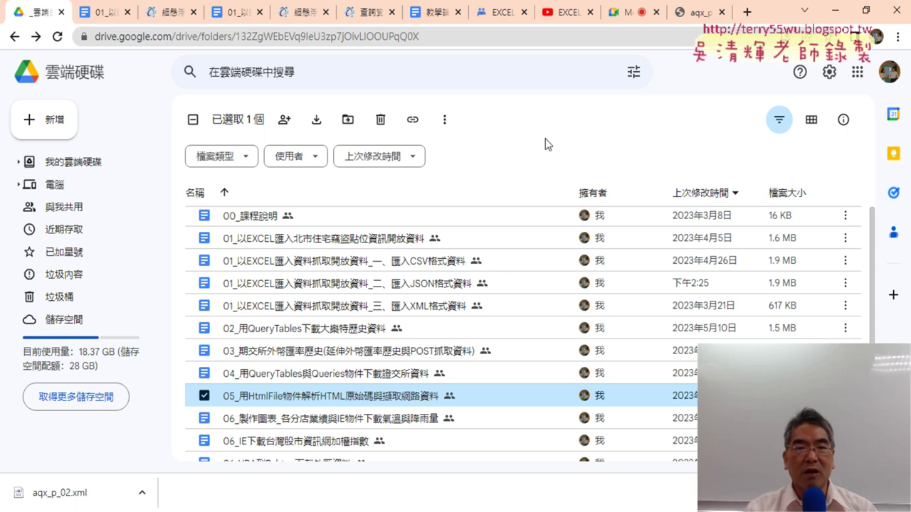
click(104, 14)
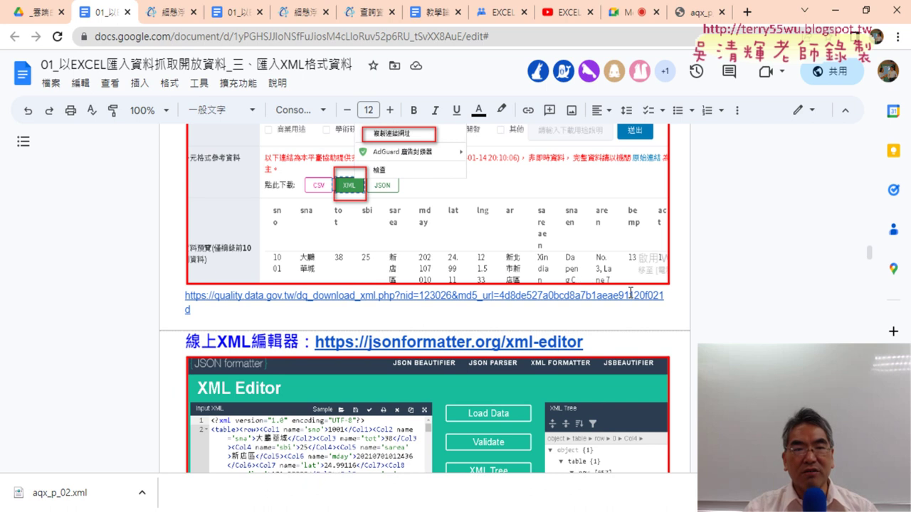
In Sub 讀取XML_檔案, highlight 檔案, microsoft.xmldom, the Load call and the local .xml file path
scroll(630, 291, up, 3)
scroll(630, 292, up, 1)
scroll(630, 292, up, 3)
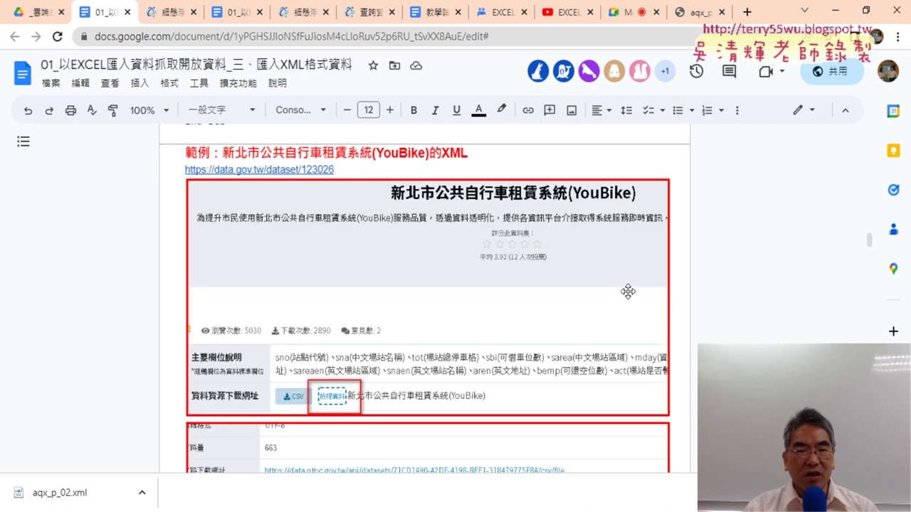
scroll(628, 292, up, 2)
scroll(627, 292, up, 1)
scroll(628, 292, up, 2)
scroll(629, 292, up, 1)
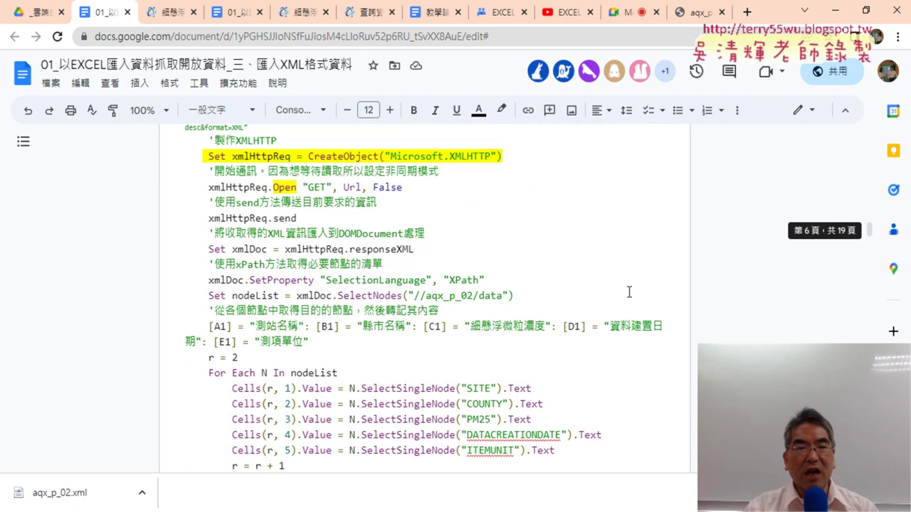
scroll(629, 292, up, 1)
scroll(630, 292, up, 1)
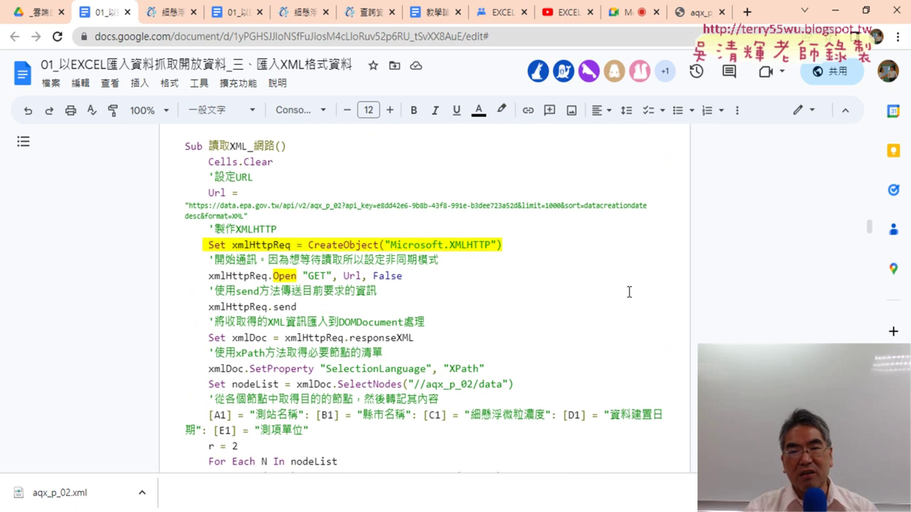
scroll(629, 292, up, 1)
scroll(629, 292, up, 3)
scroll(629, 292, up, 2)
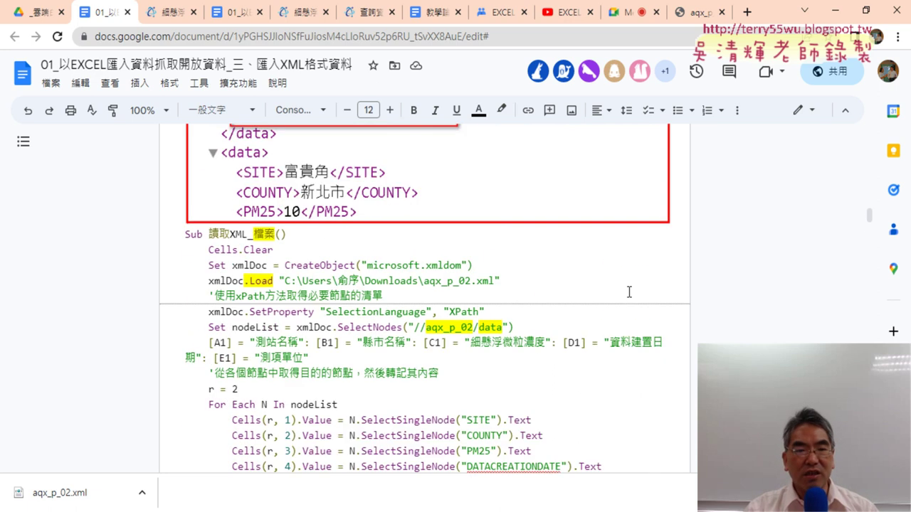
drag(276, 235, 250, 235)
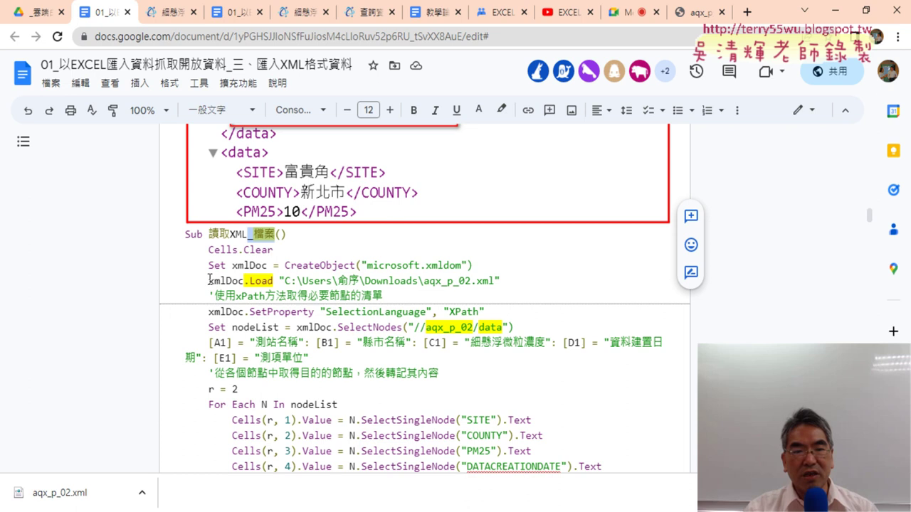
drag(366, 265, 462, 264)
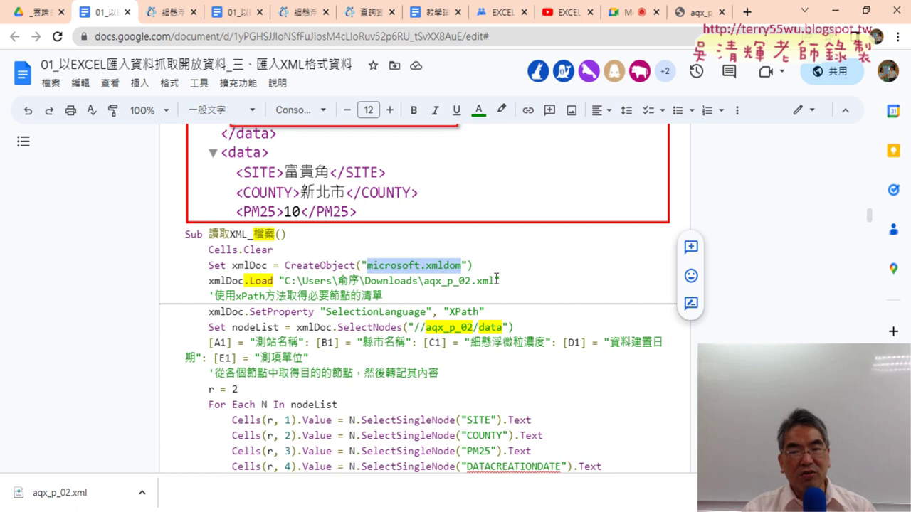
drag(494, 280, 471, 280)
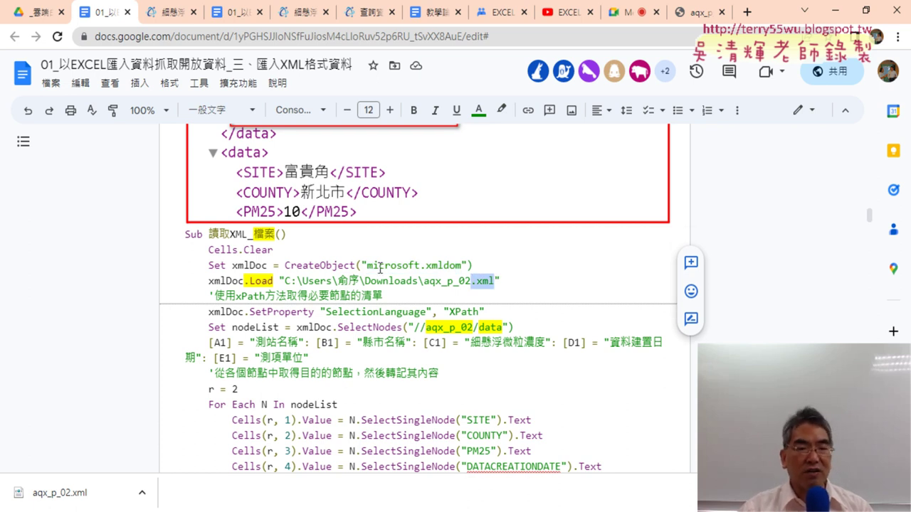
drag(244, 280, 274, 281)
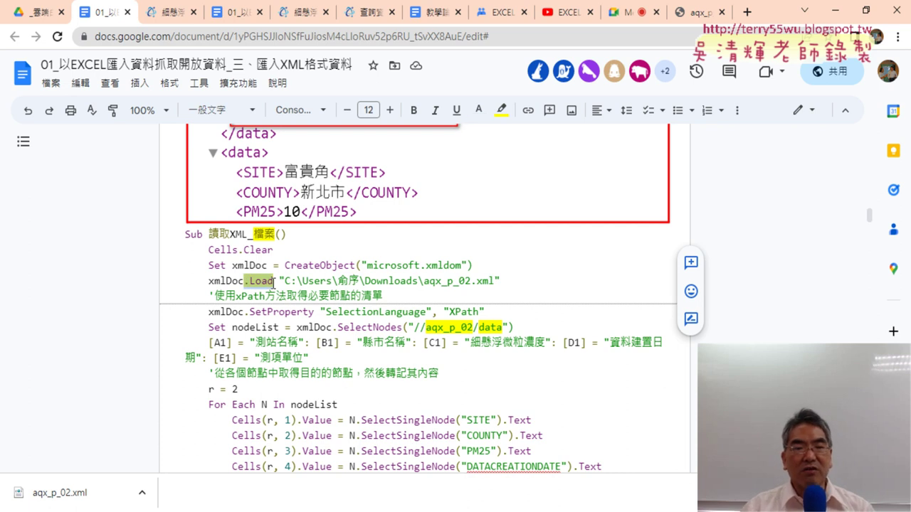
drag(284, 281, 494, 281)
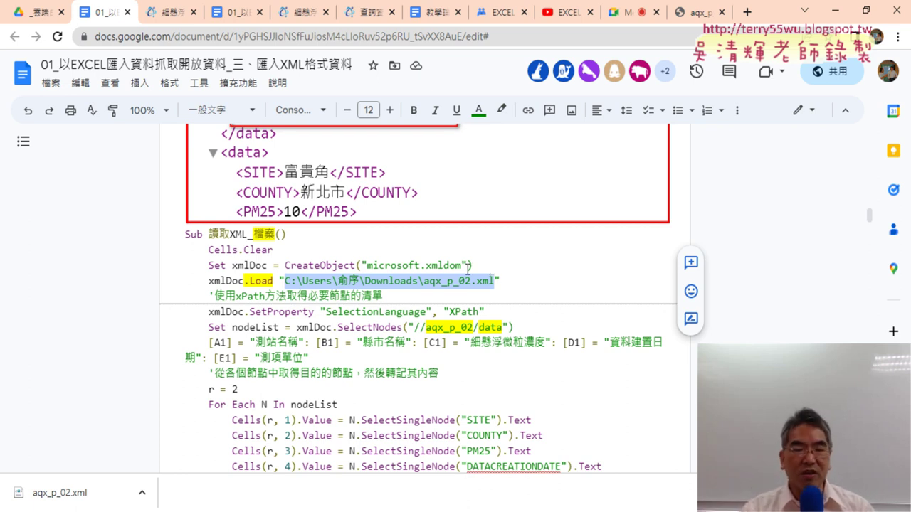
Highlight the web address string in Sub 讀取XML_網路, then go to the data.gov.tw PM2.5 page
scroll(362, 310, down, 3)
scroll(360, 308, down, 2)
scroll(360, 309, down, 1)
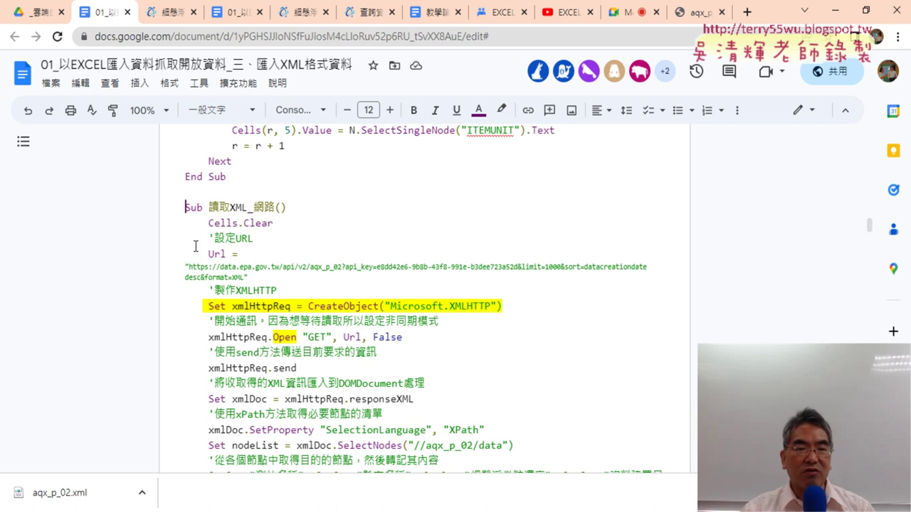
drag(188, 267, 289, 281)
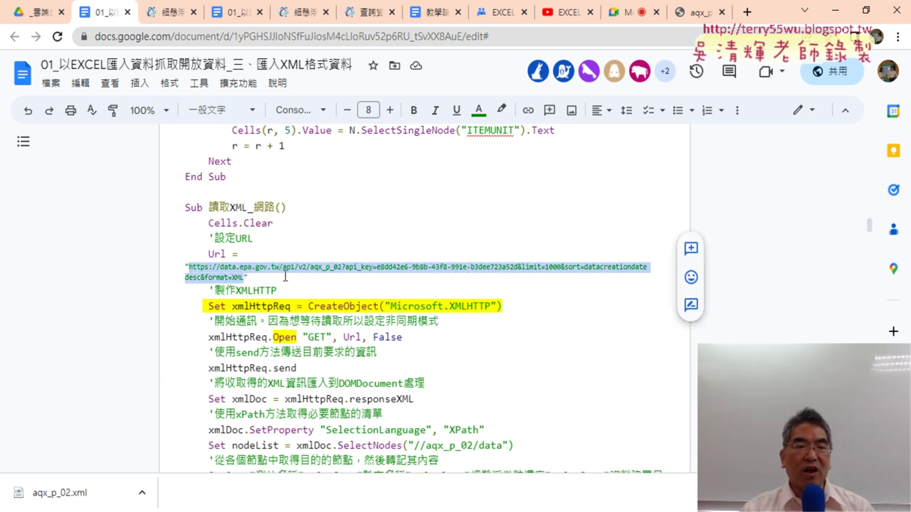
click(173, 16)
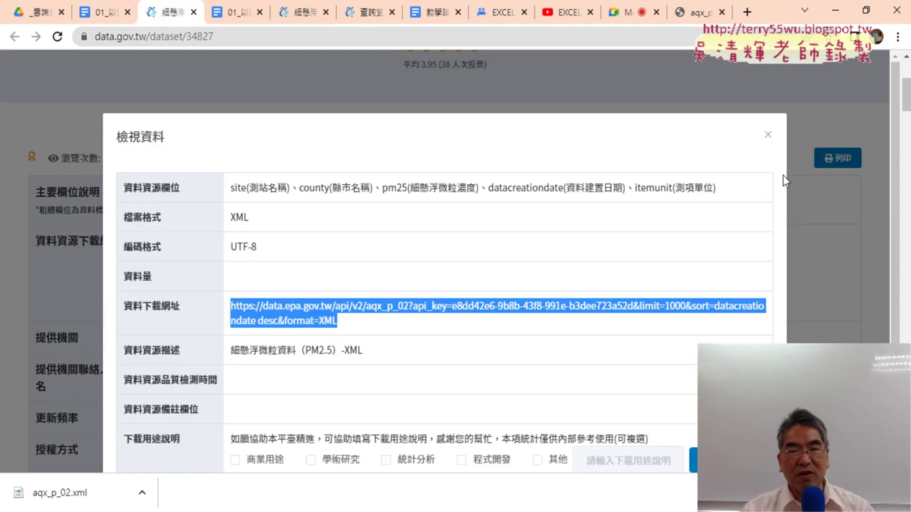
Reopen the PM2.5 XML resource's 檢視資料 details and select its full download URL
click(767, 134)
scroll(434, 201, up, 3)
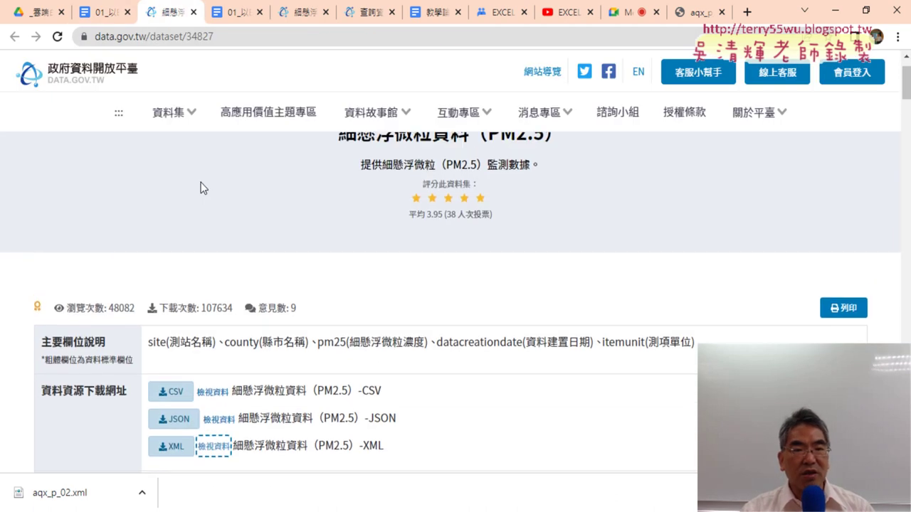
scroll(411, 224, down, 3)
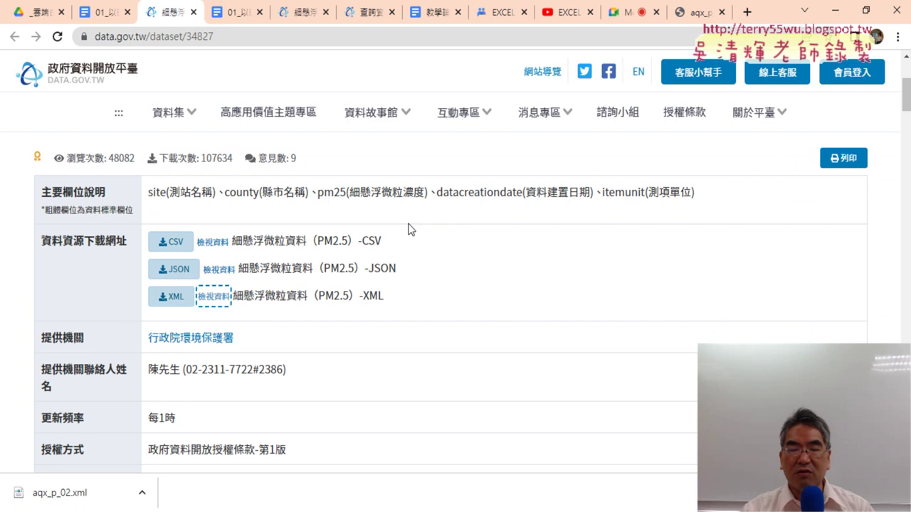
click(213, 297)
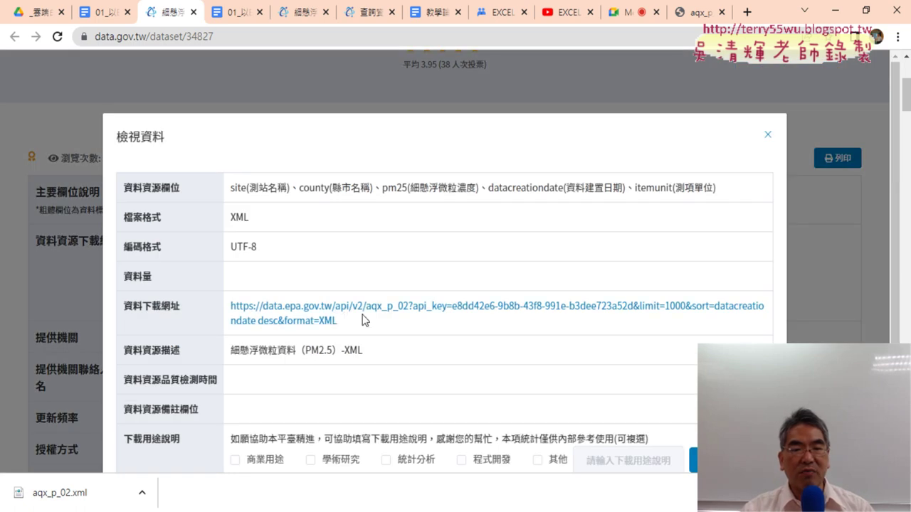
drag(363, 319, 233, 315)
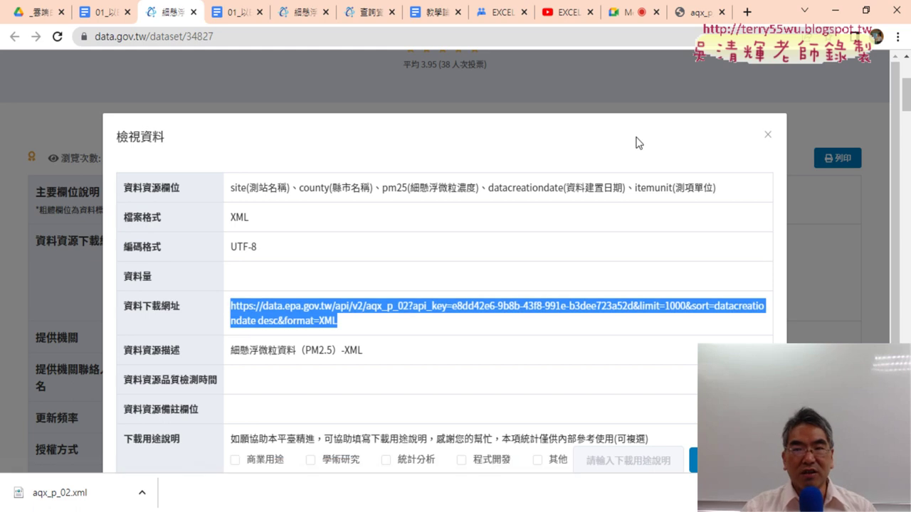
Glance at the Excel VBA editor, then return to the Google Docs macro notes
click(835, 10)
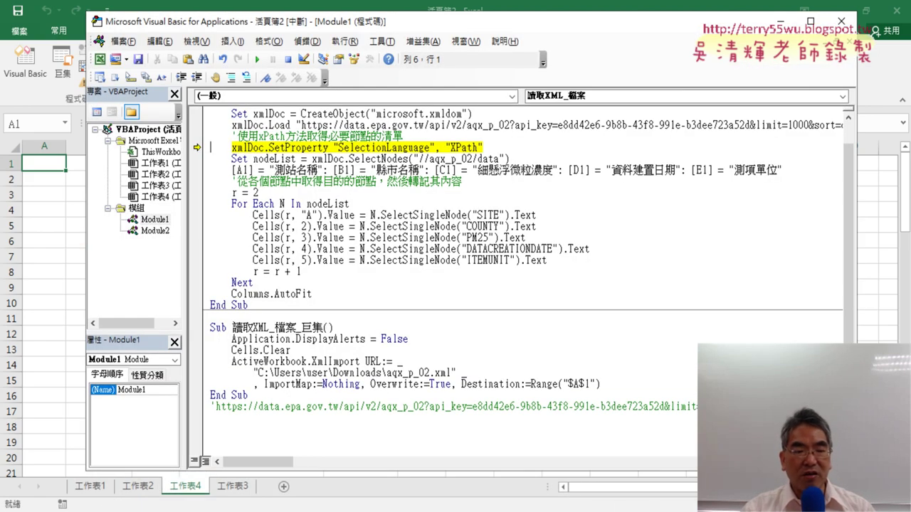
click(181, 456)
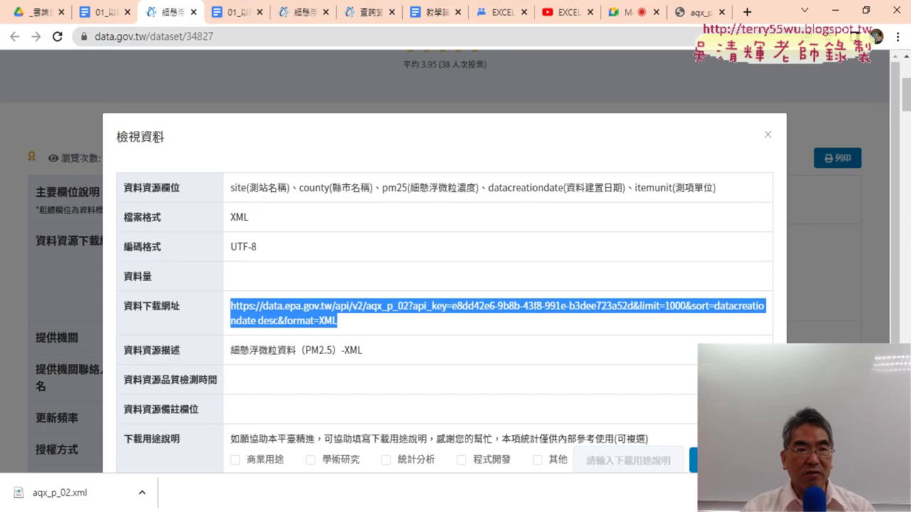
click(111, 17)
Copy the Microsoft.XMLHTTP 讀取XML_網路 macro code from the handout, then bring up Excel's windows
click(296, 289)
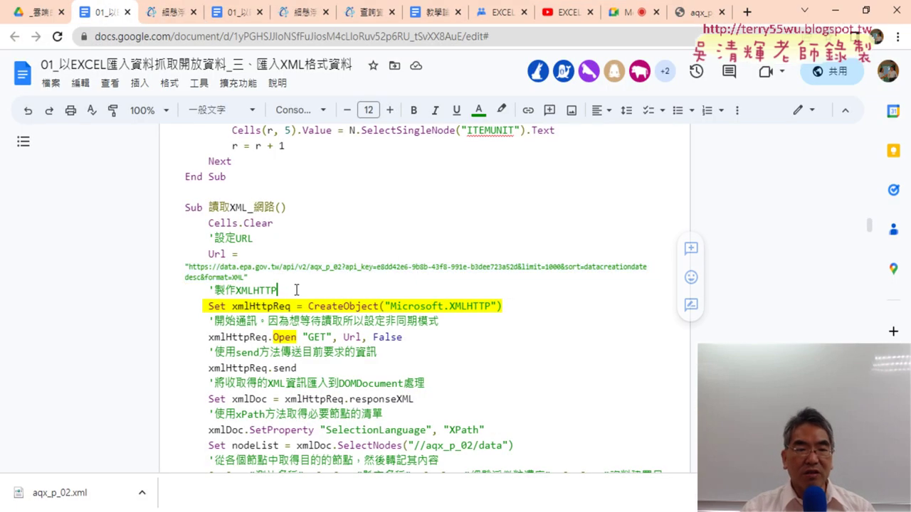
drag(390, 306, 467, 307)
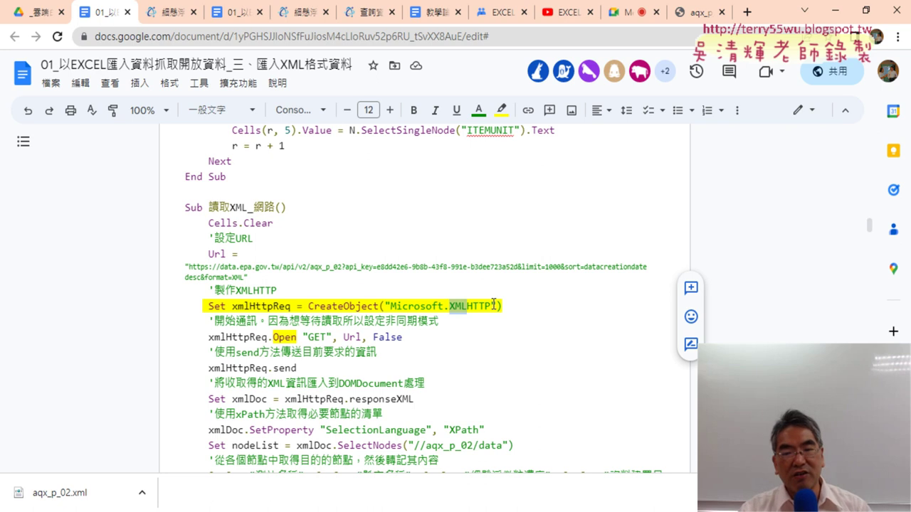
drag(491, 306, 492, 306)
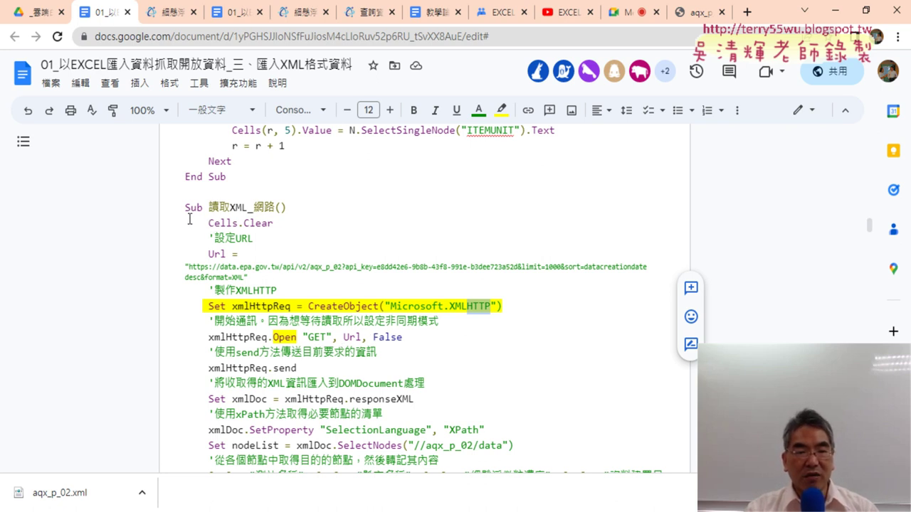
mouse_move(190, 219)
mouse_down()
mouse_move(308, 479)
mouse_move(306, 375)
mouse_up()
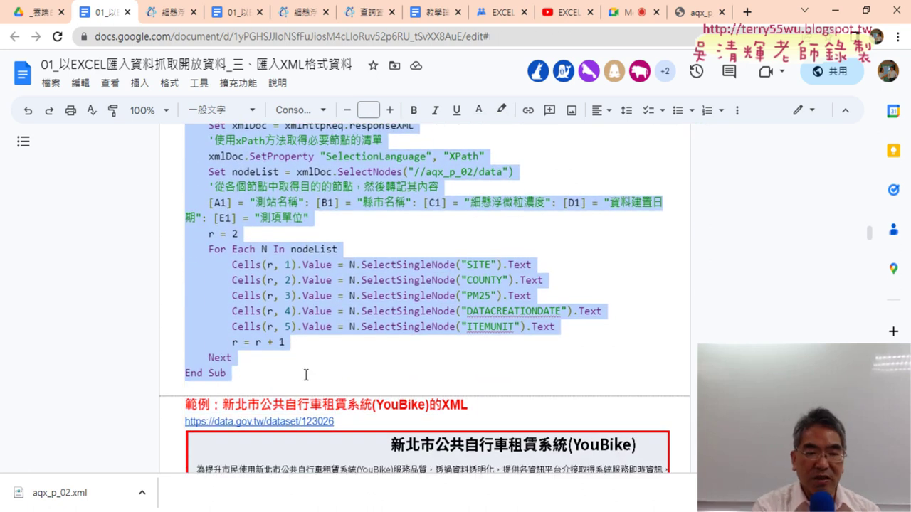
click(245, 509)
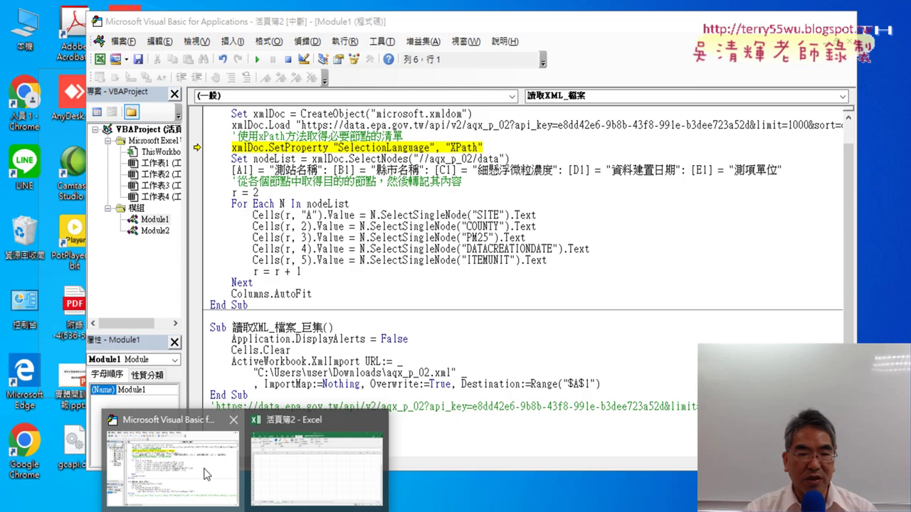
Reset the paused macro and paste the copied macro after the first End Sub in Module1
click(206, 473)
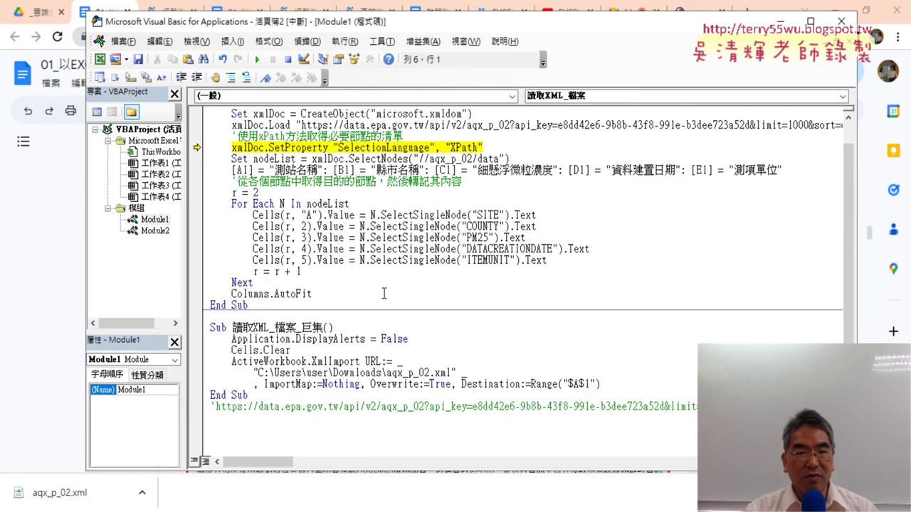
click(288, 59)
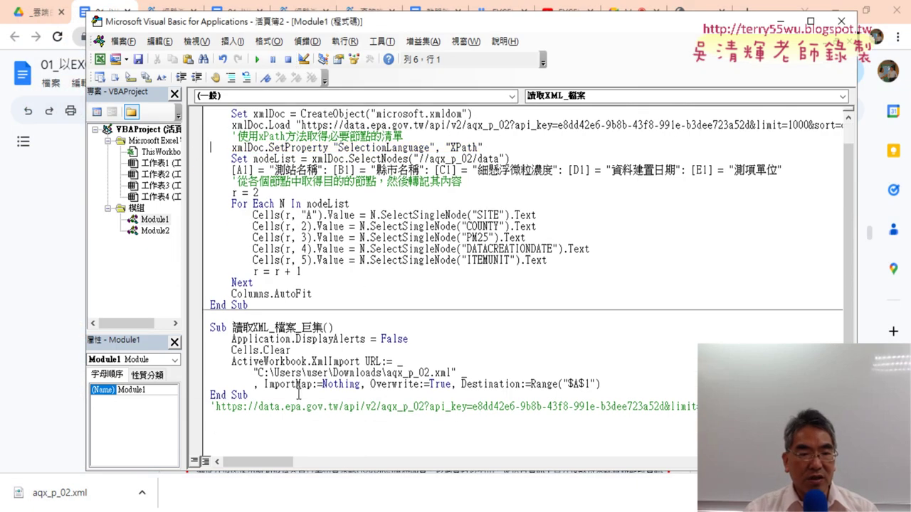
click(262, 316)
key(Return)
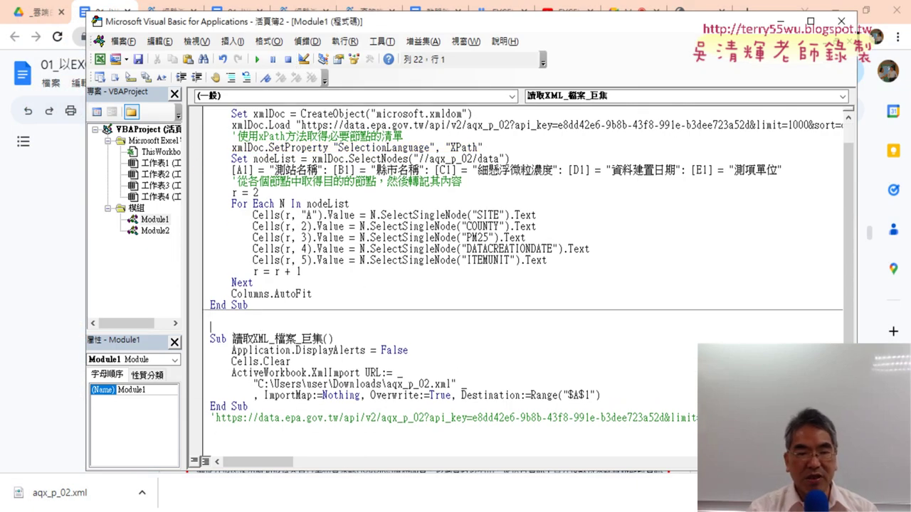
key(Return)
key(ctrl+v)
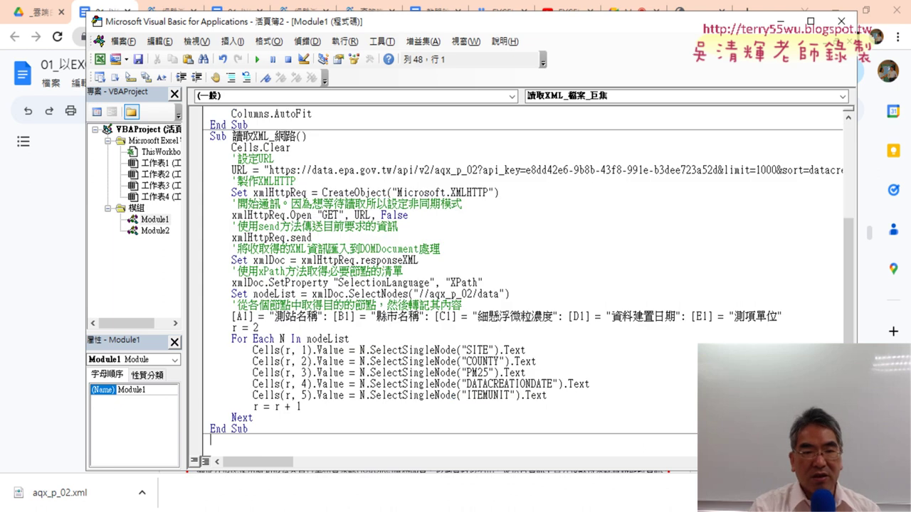
Walk through the pasted code: Microsoft.XMLHTTP, the PM2.5 URL, send, responseXML, XPath and node parsing
click(835, 10)
click(432, 155)
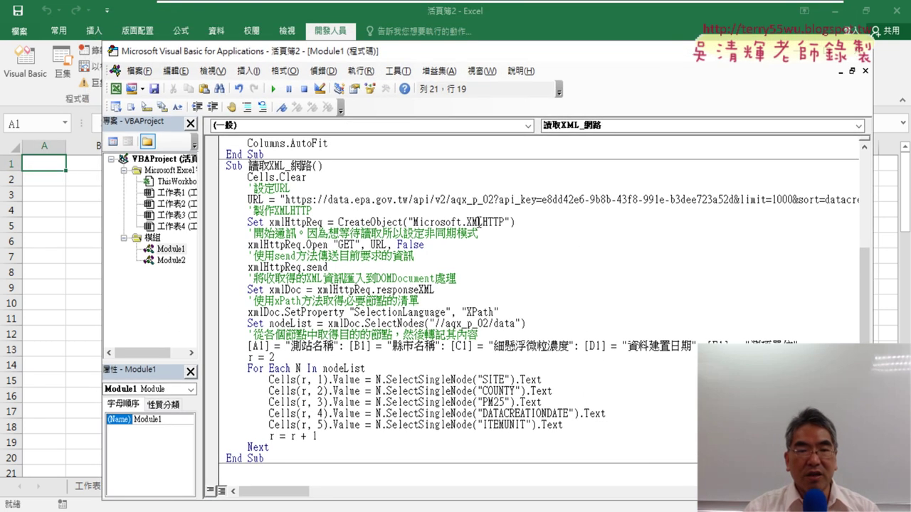
drag(414, 222, 503, 224)
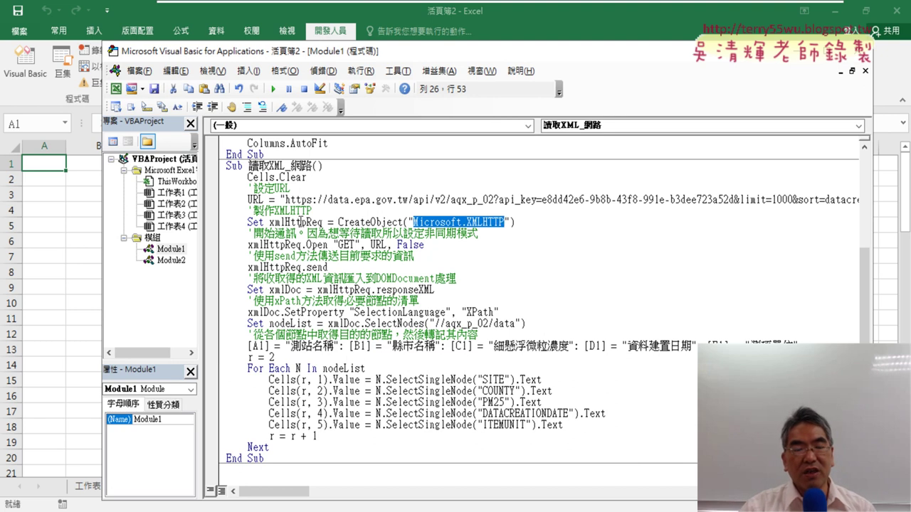
click(287, 200)
drag(287, 200, 665, 200)
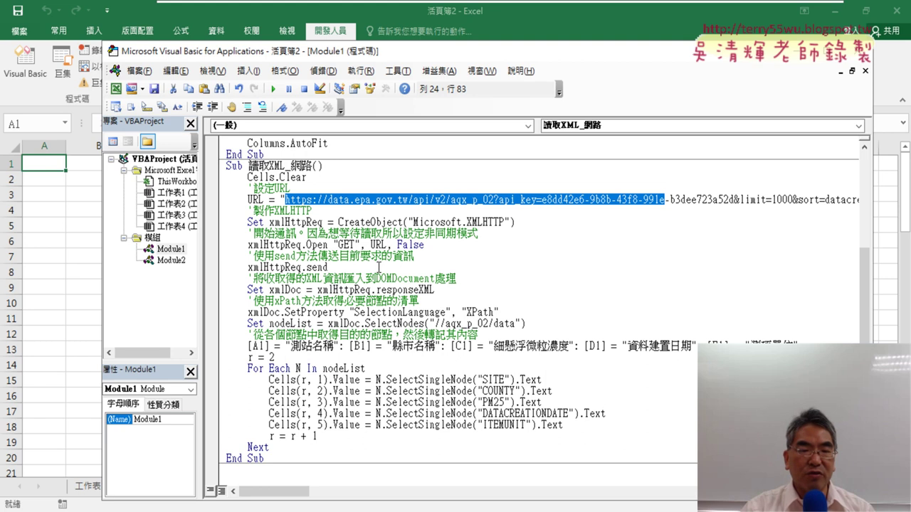
drag(328, 266, 302, 267)
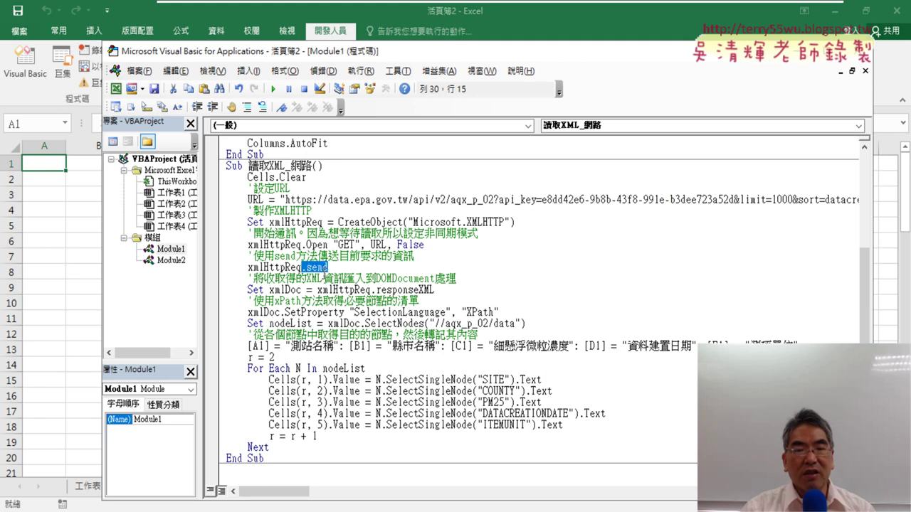
drag(435, 290, 269, 289)
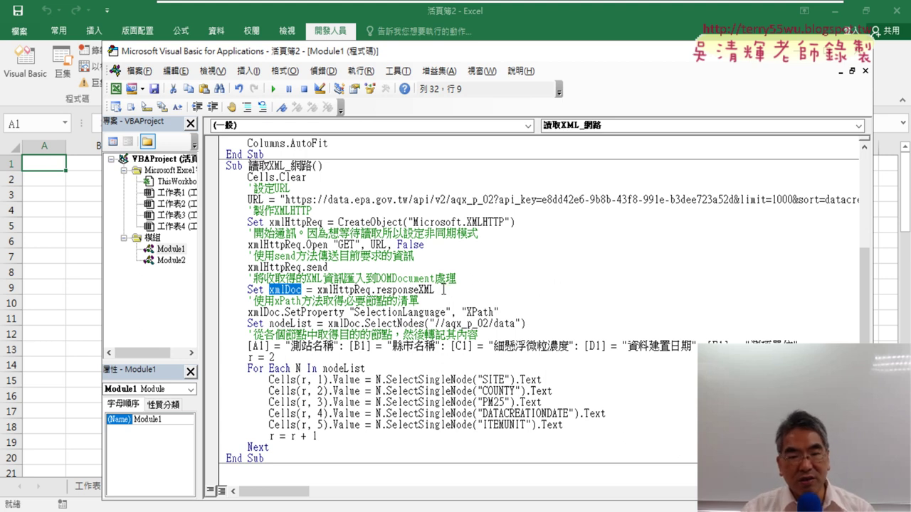
drag(435, 289, 375, 290)
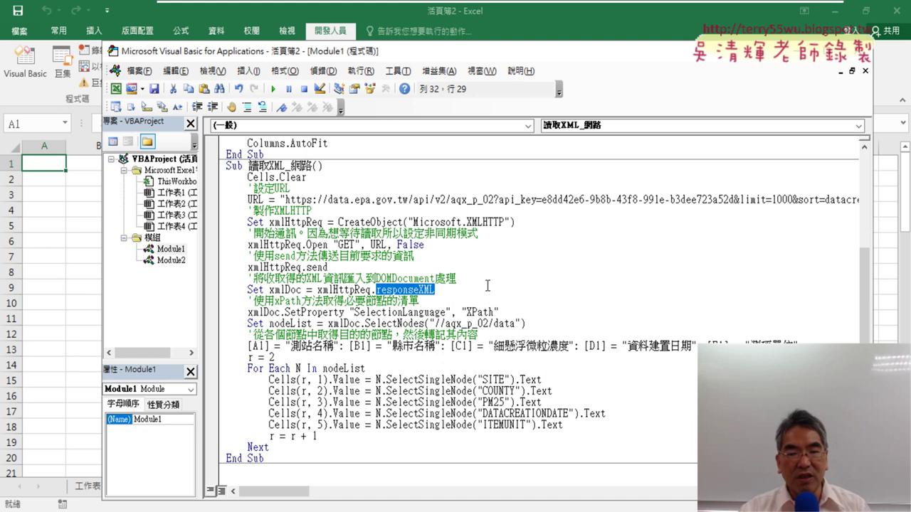
drag(353, 313, 496, 313)
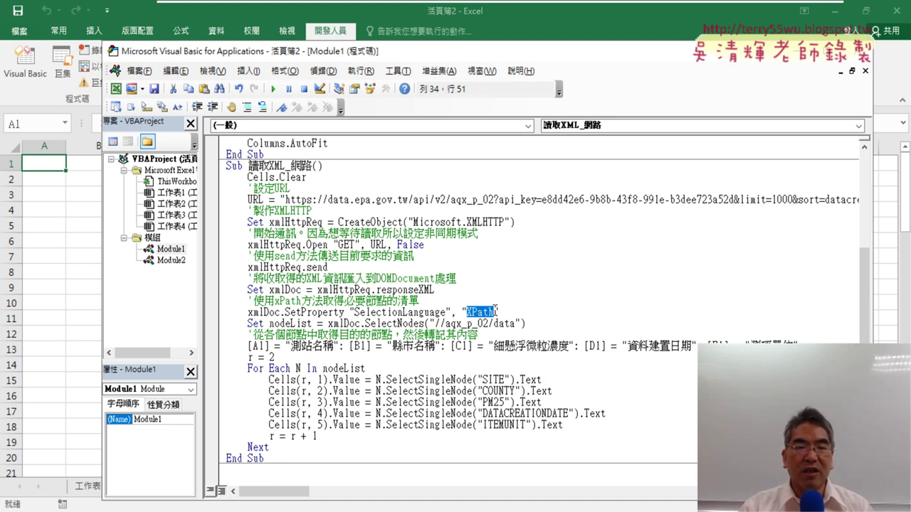
click(349, 324)
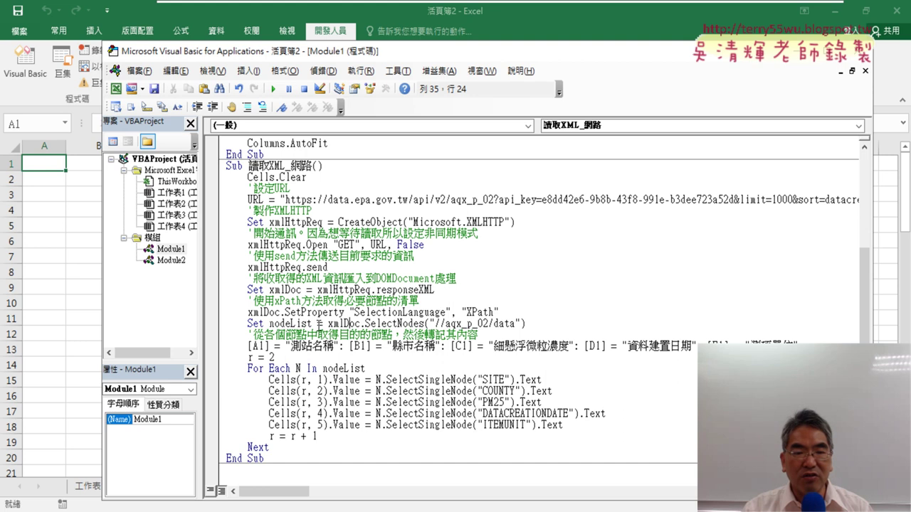
drag(218, 301, 217, 453)
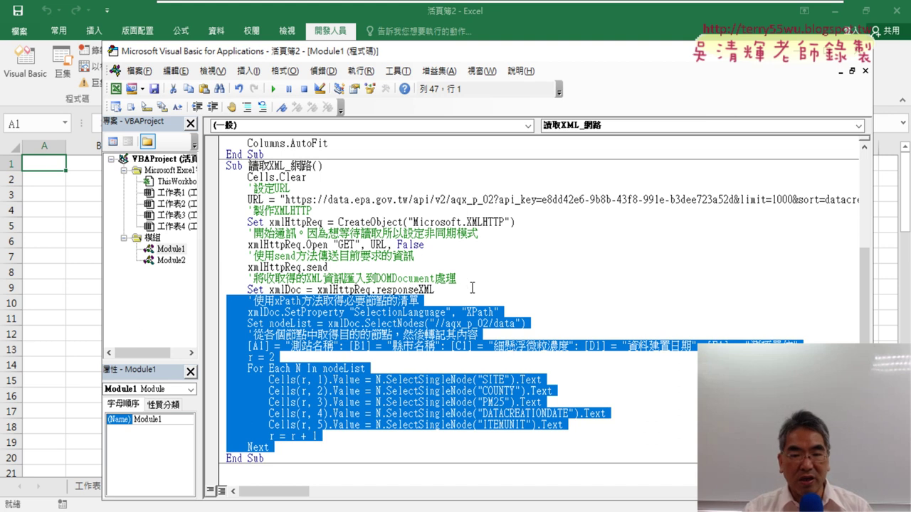
Copy Columns.AutoFit from the file-based macro and paste it after Next in 讀取XML_網路
click(544, 381)
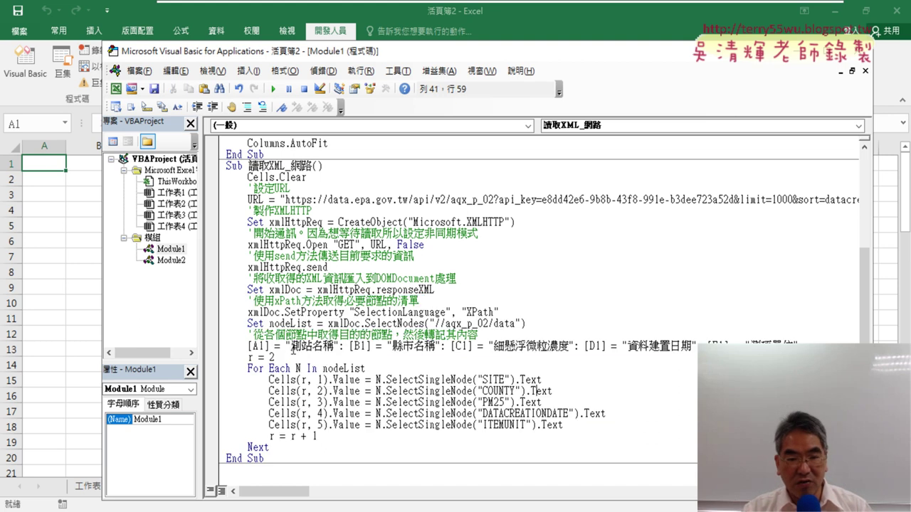
click(293, 347)
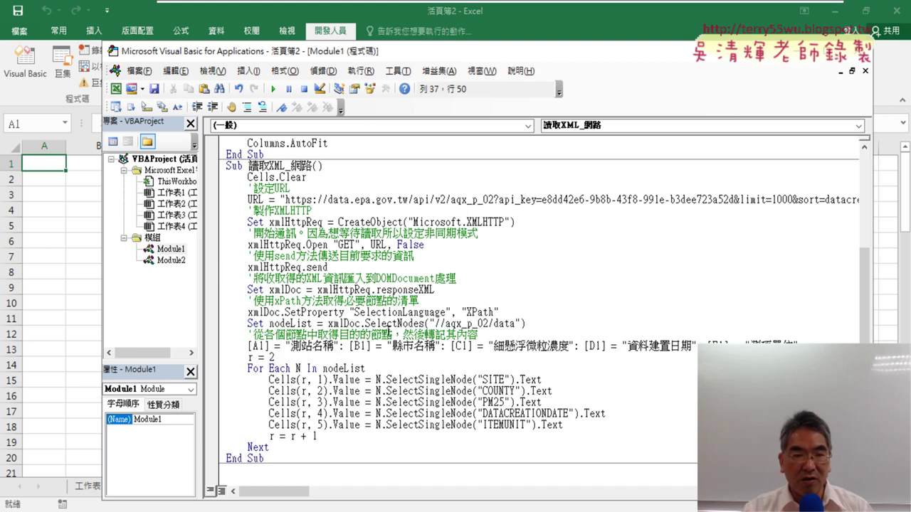
scroll(390, 331, up, 1)
drag(328, 176, 226, 177)
right_click(269, 181)
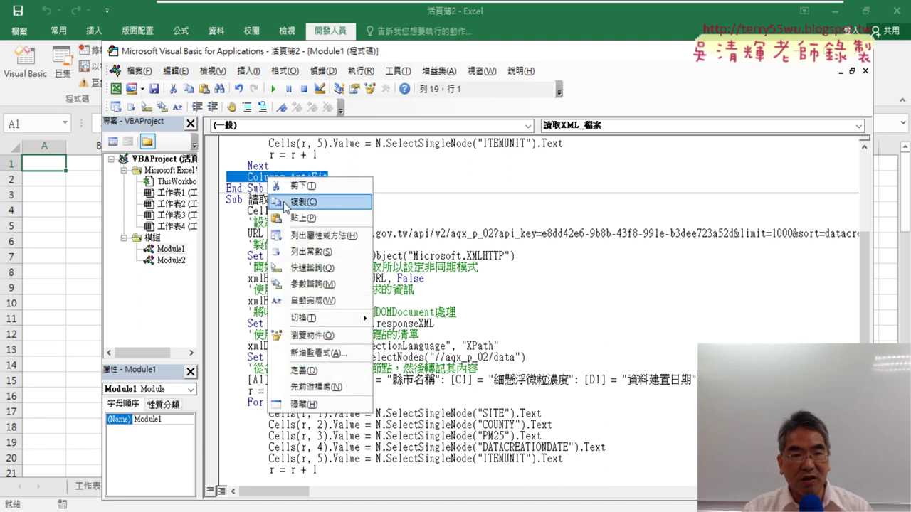
click(299, 198)
scroll(391, 472, down, 3)
click(278, 391)
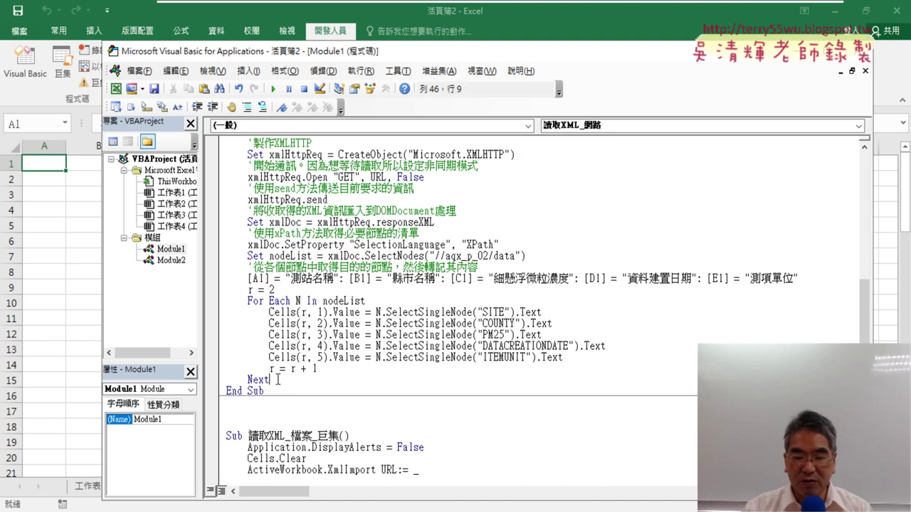
key(Home)
key(Return)
key(Up)
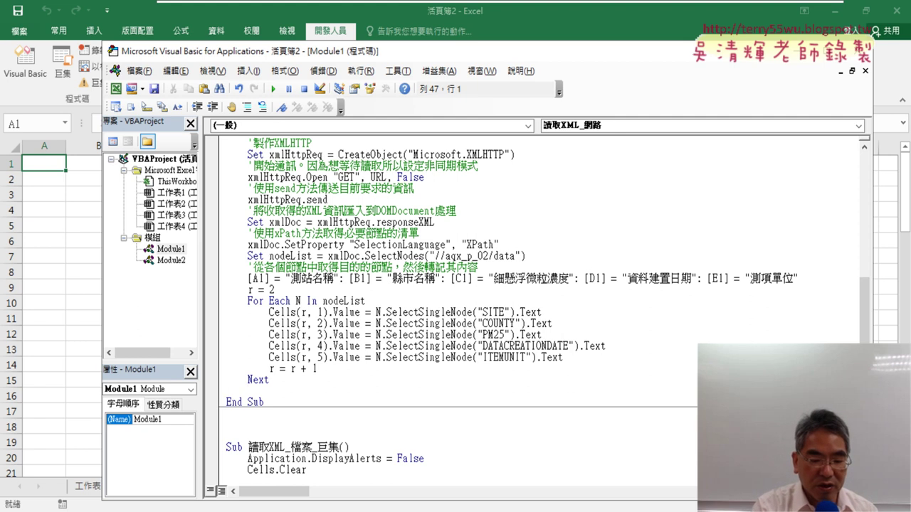
key(ctrl+v)
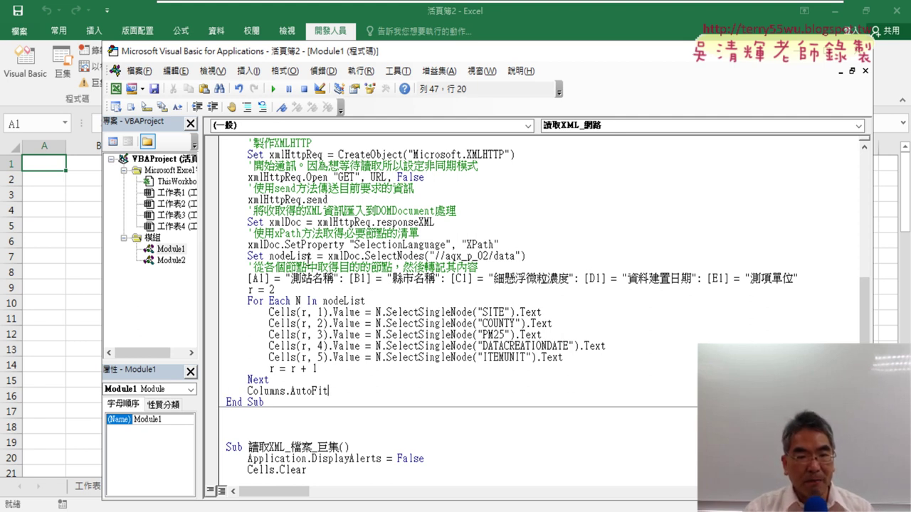
Breakpoint Set nodeList, run 讀取XML_網路, F8 through the header cells, then run to completion
click(218, 257)
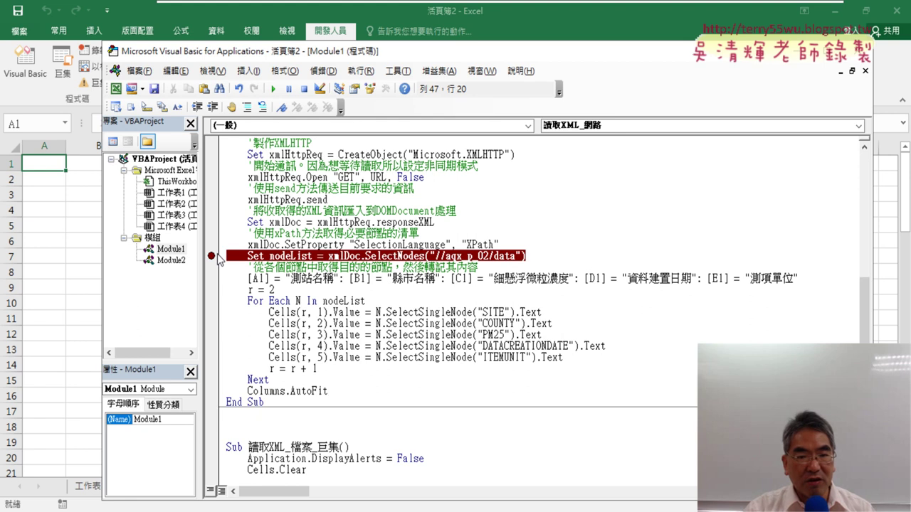
drag(402, 50, 546, 50)
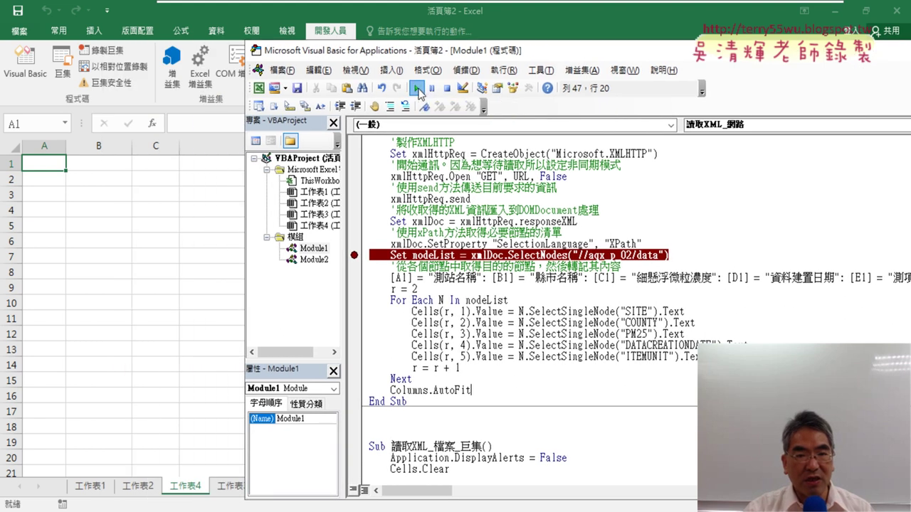
click(418, 88)
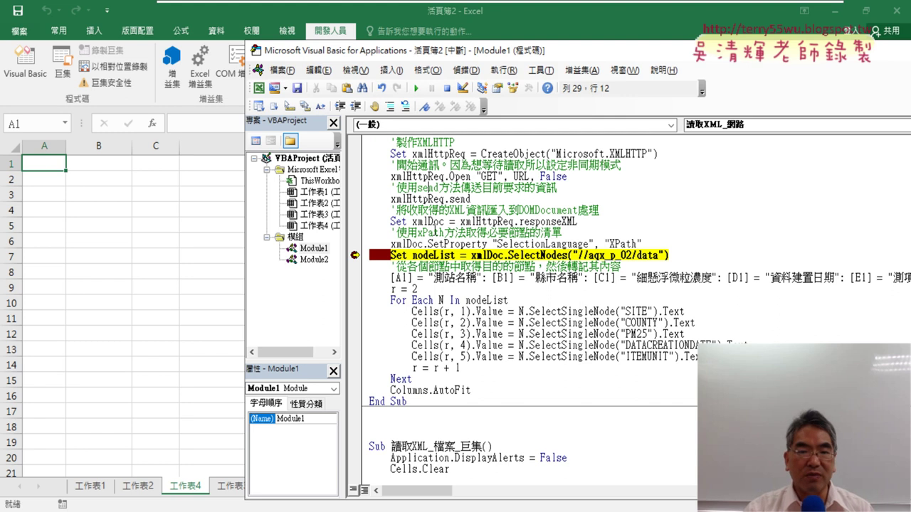
key(F8)
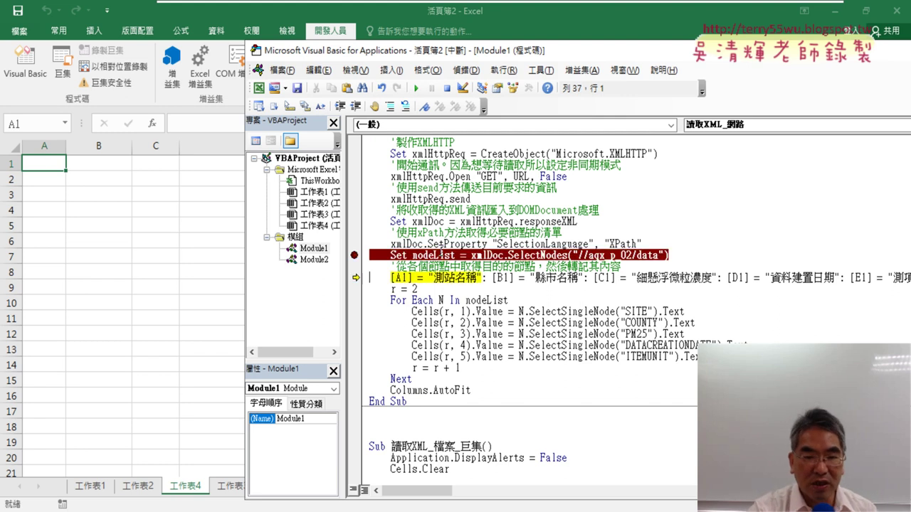
key(F8)
key(F8)
key(F8)
key(F8)
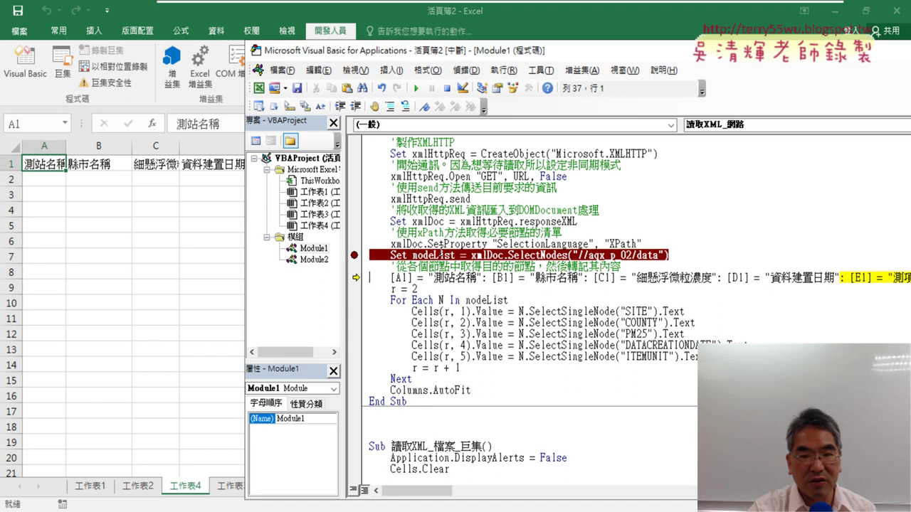
key(F8)
key(F8)
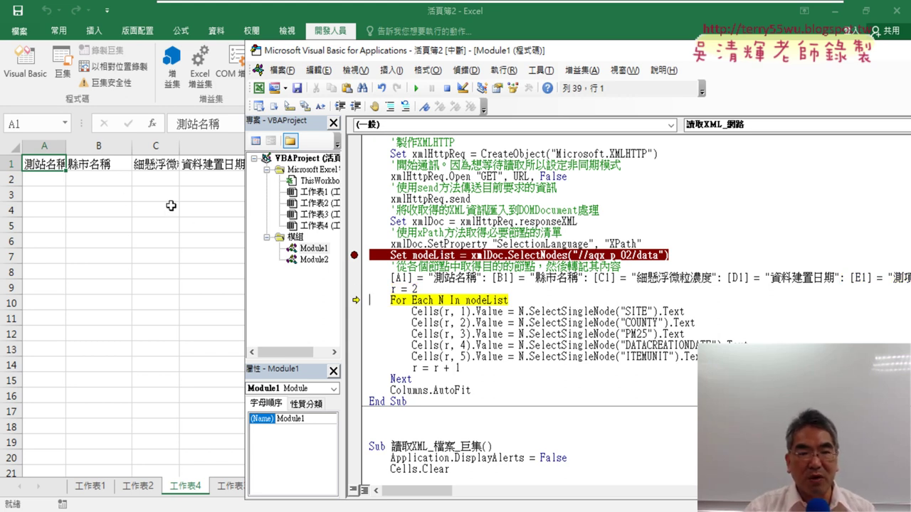
click(416, 88)
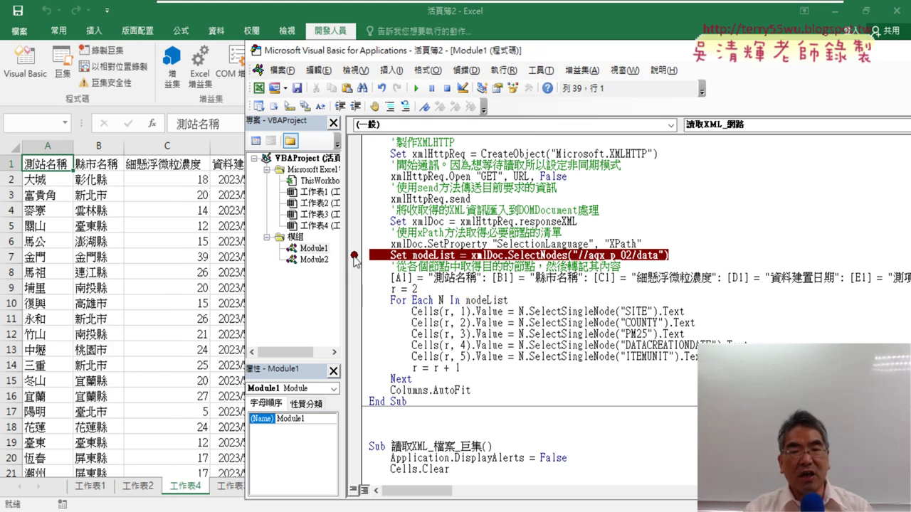
Clear the Set nodeList breakpoint, highlight XMLHTTP in CreateObject, and return to worksheet 工作表4
click(355, 256)
scroll(525, 256, up, 2)
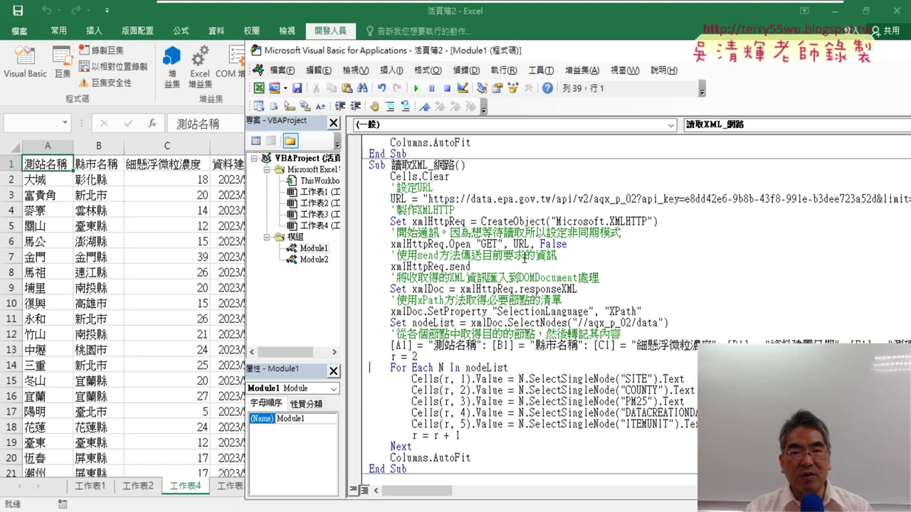
drag(609, 222, 647, 222)
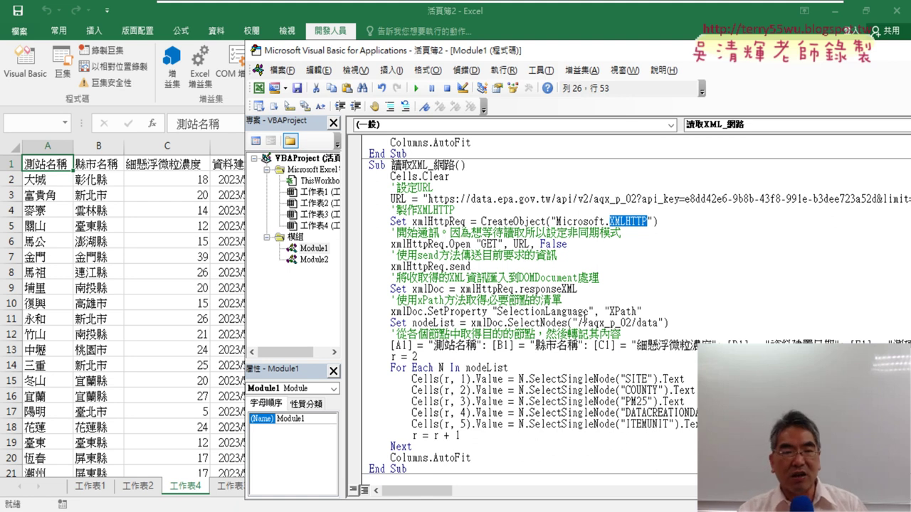
click(178, 314)
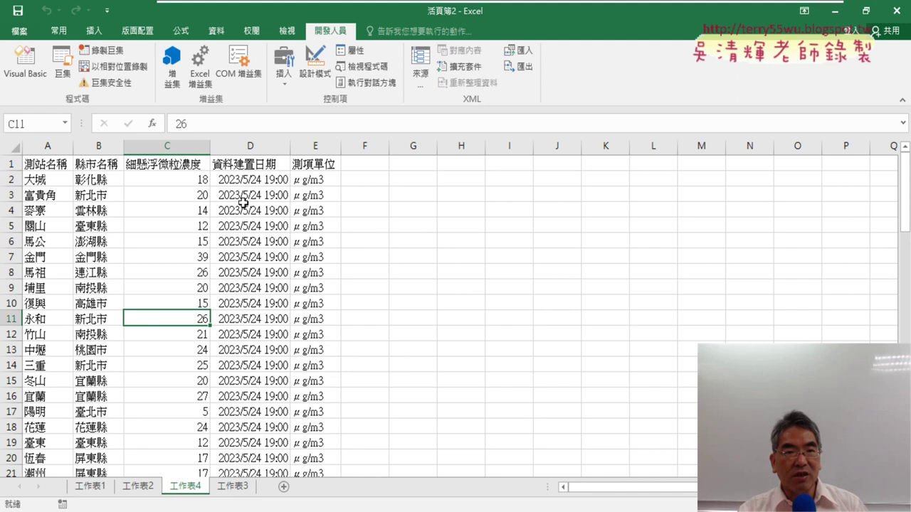
Browse Data > From Other Sources without importing, then switch to the Developer ribbon
click(216, 31)
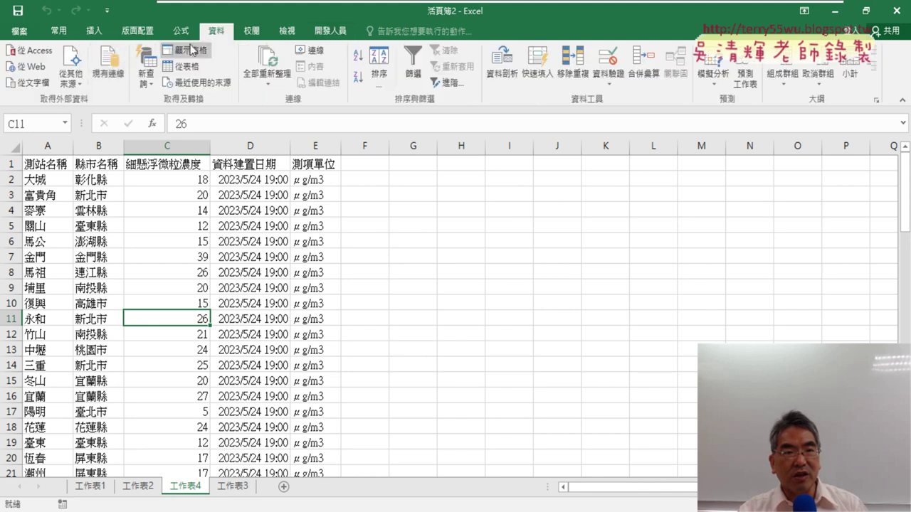
click(65, 93)
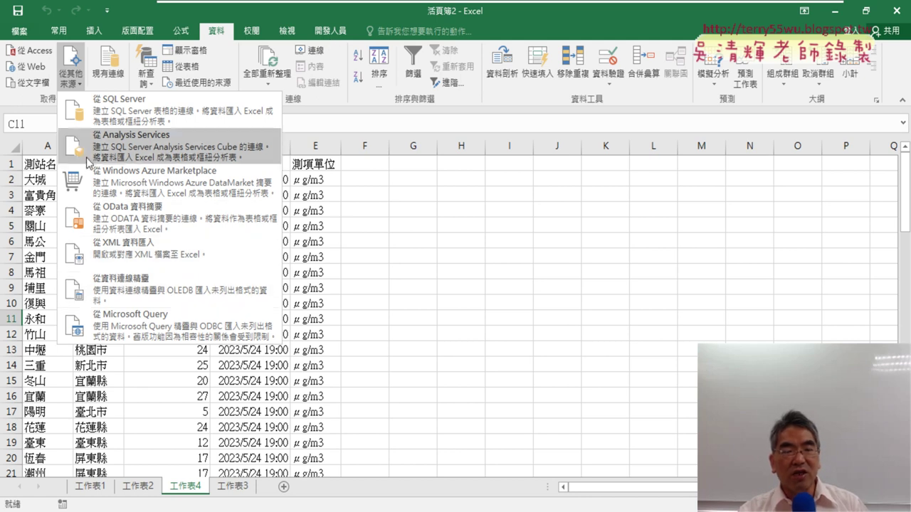
click(413, 269)
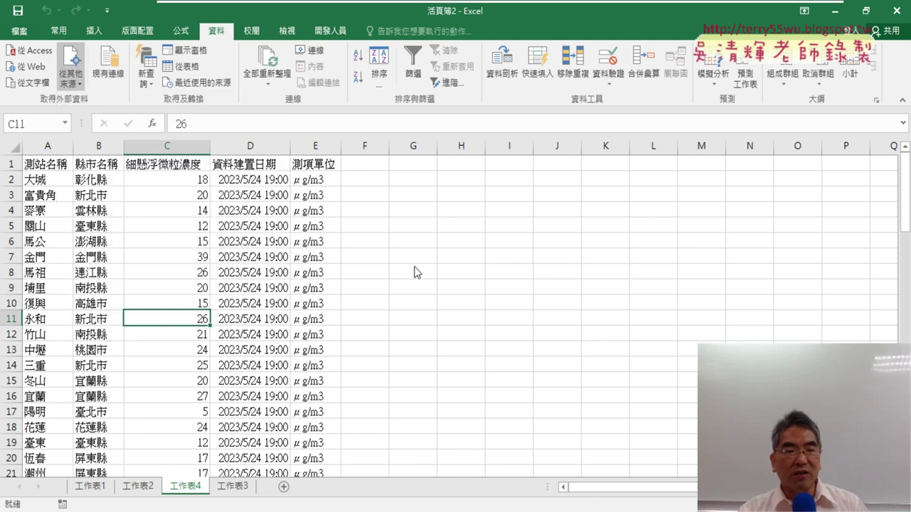
click(334, 33)
Delete the Application.DisplayAlerts and Cells.Clear lines and the blank line under the Sub header
click(22, 68)
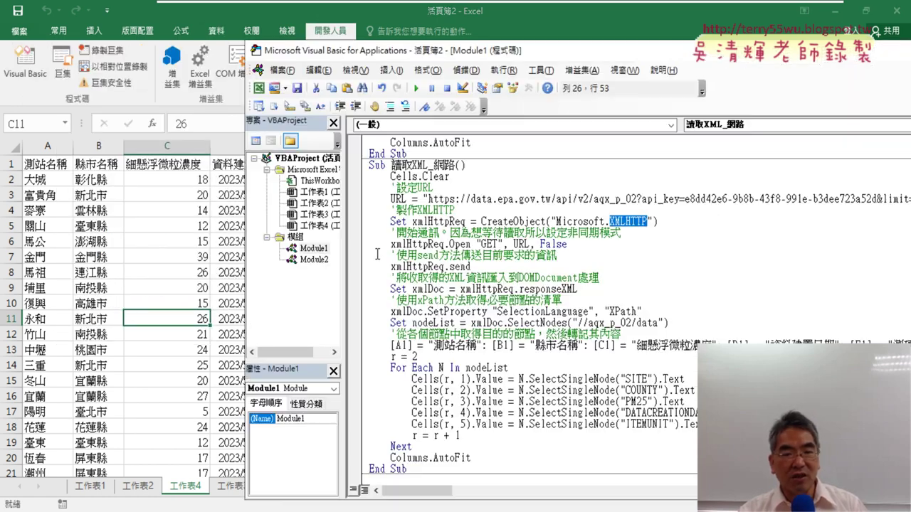
scroll(463, 350, down, 4)
scroll(464, 350, down, 1)
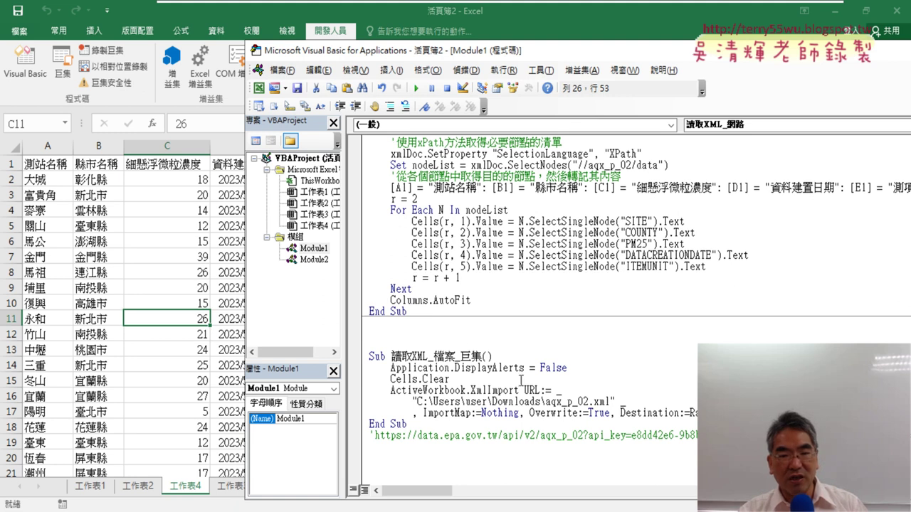
drag(450, 379, 368, 367)
key(Delete)
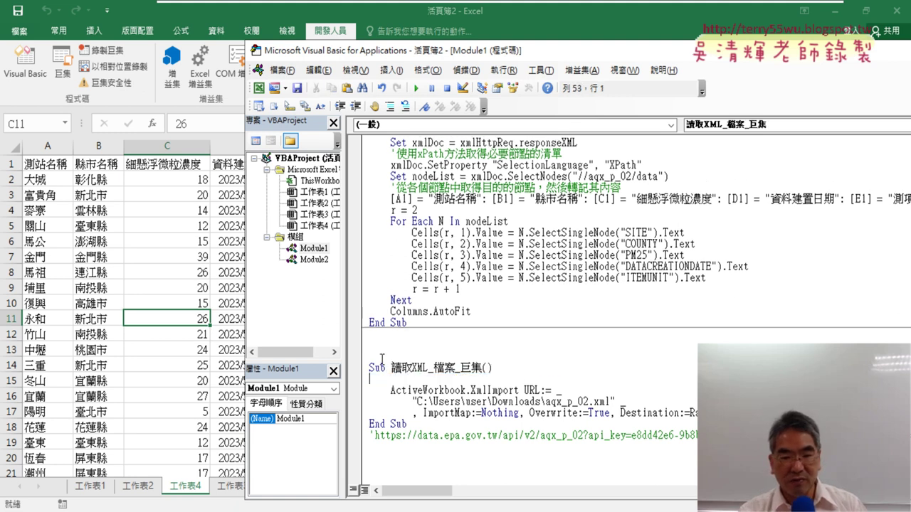
key(Delete)
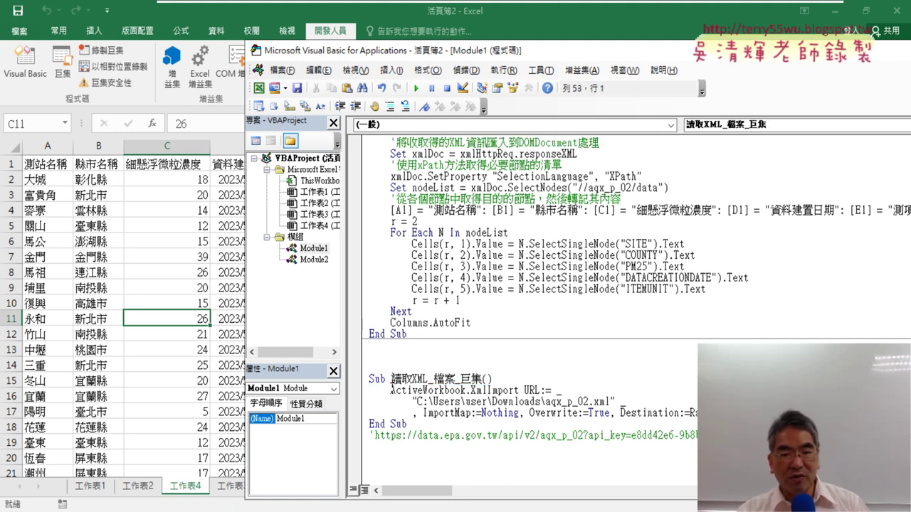
Review the XmlImport call: ActiveWorkbook, the method, the commented URL, the aqx_p_02.xml path and Destination
drag(391, 390, 466, 390)
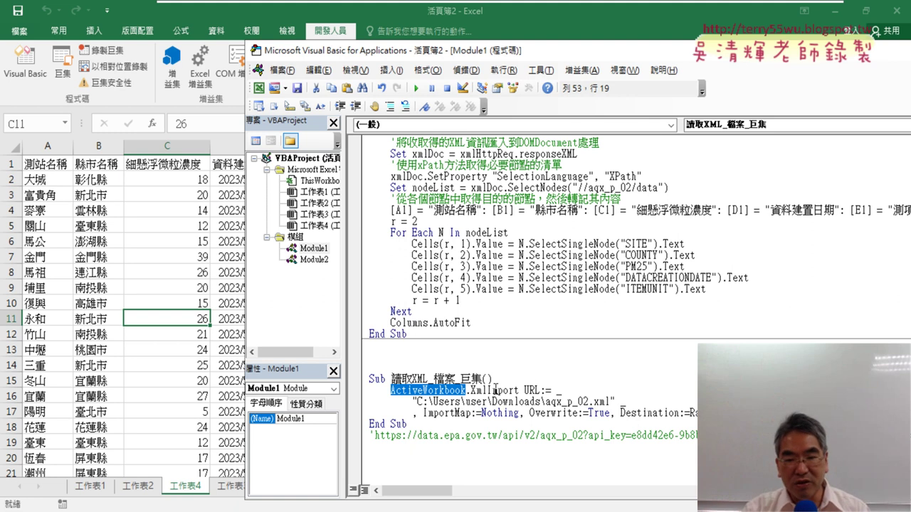
drag(472, 390, 520, 390)
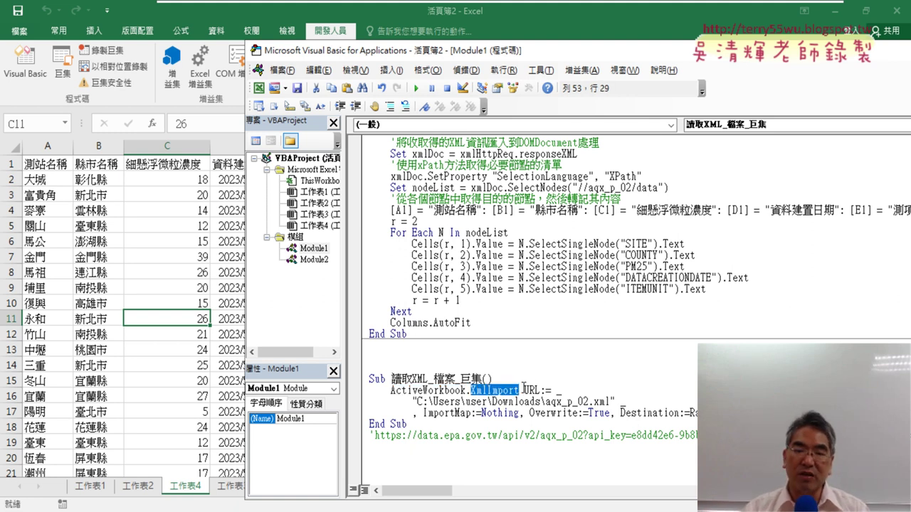
key(Left)
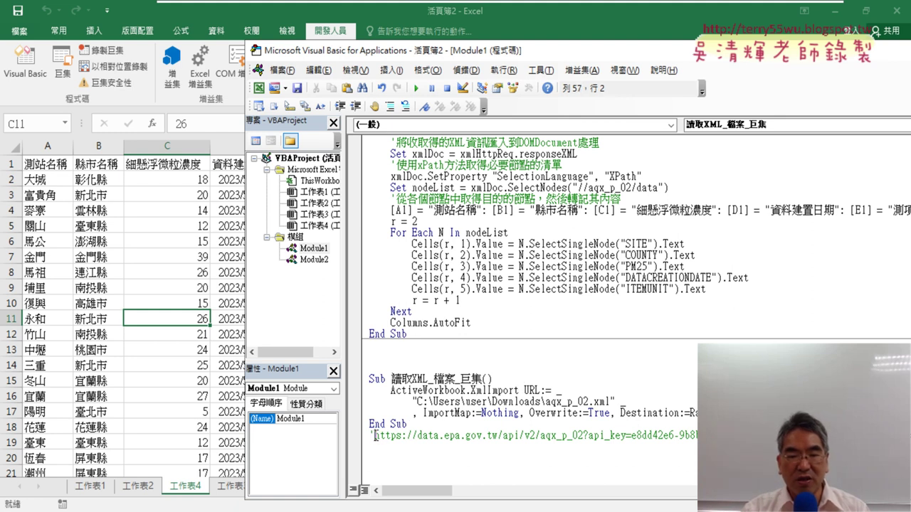
drag(375, 435, 726, 435)
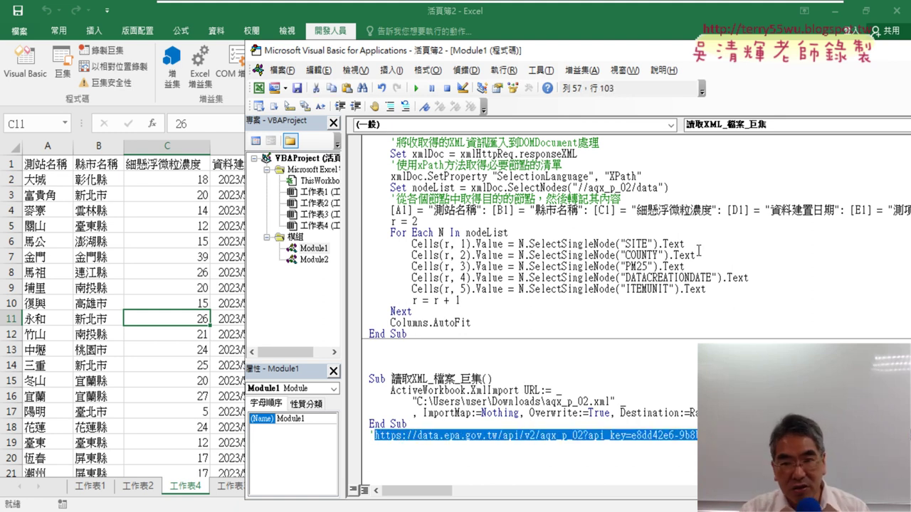
drag(588, 52, 449, 47)
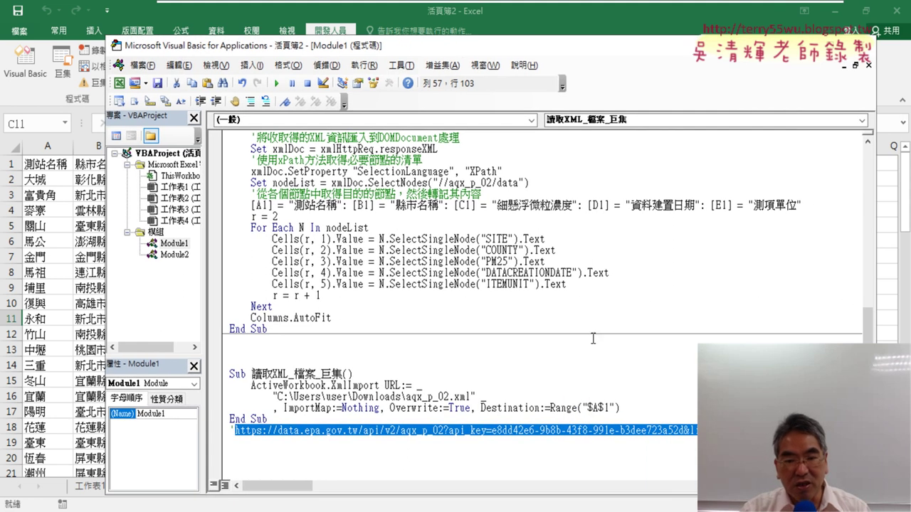
click(538, 396)
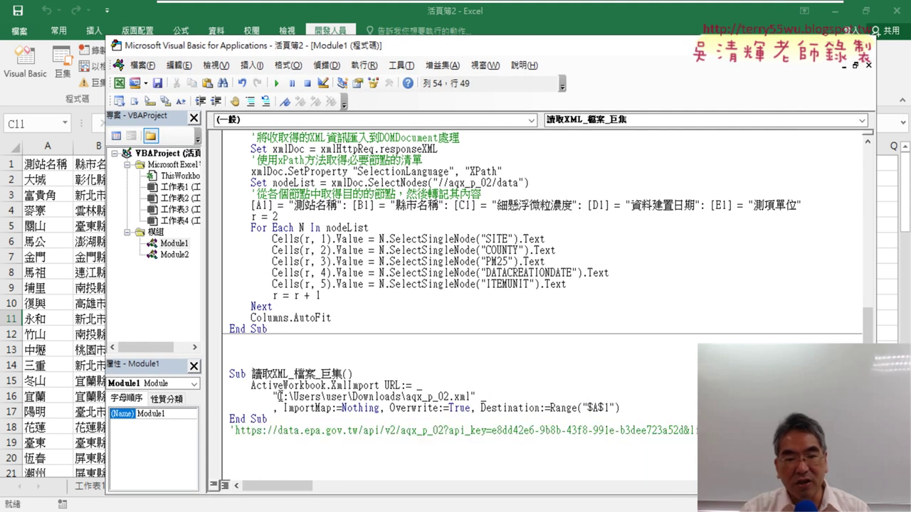
drag(278, 396, 469, 396)
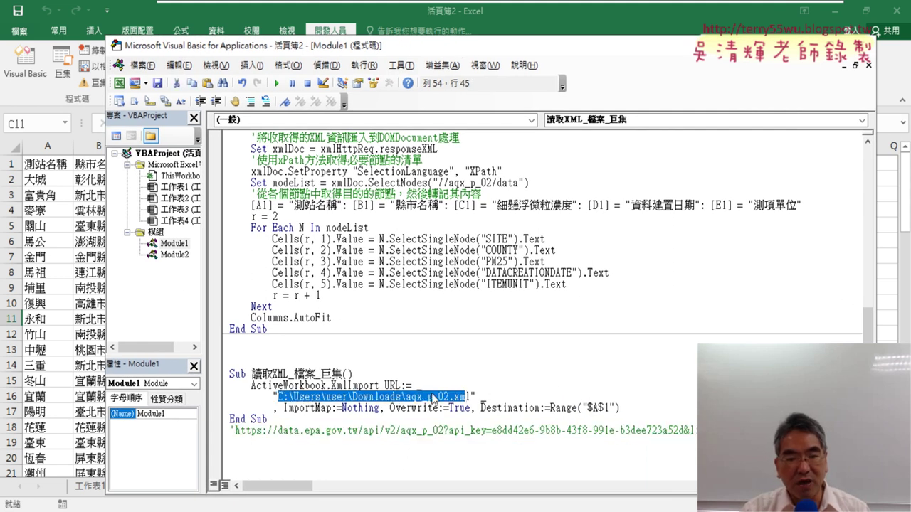
drag(433, 54, 520, 49)
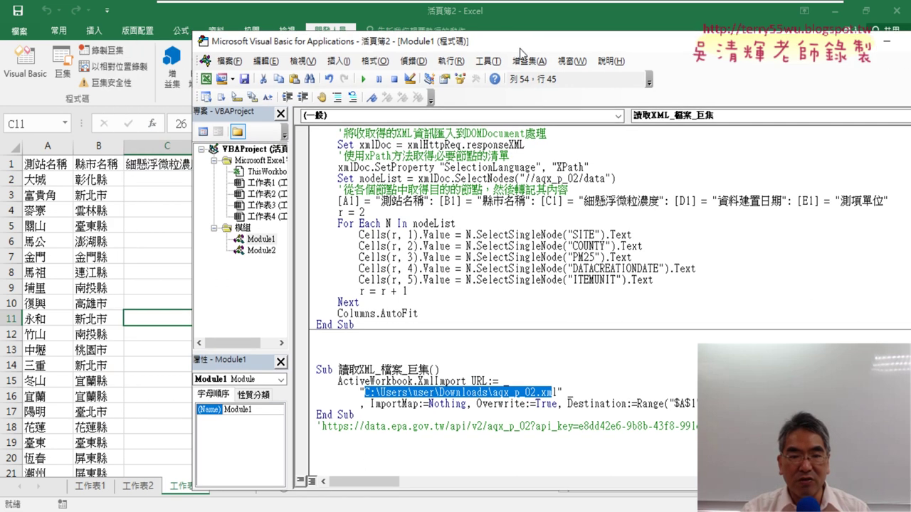
click(412, 392)
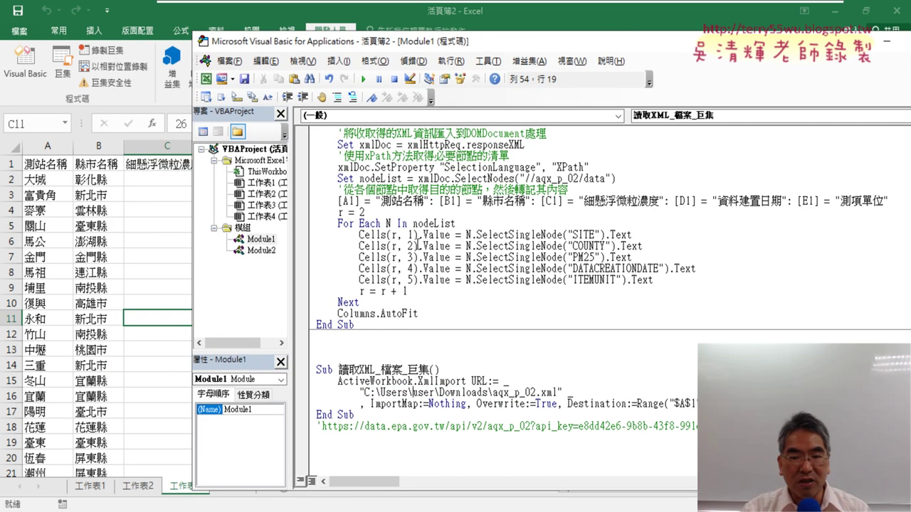
drag(569, 403, 627, 404)
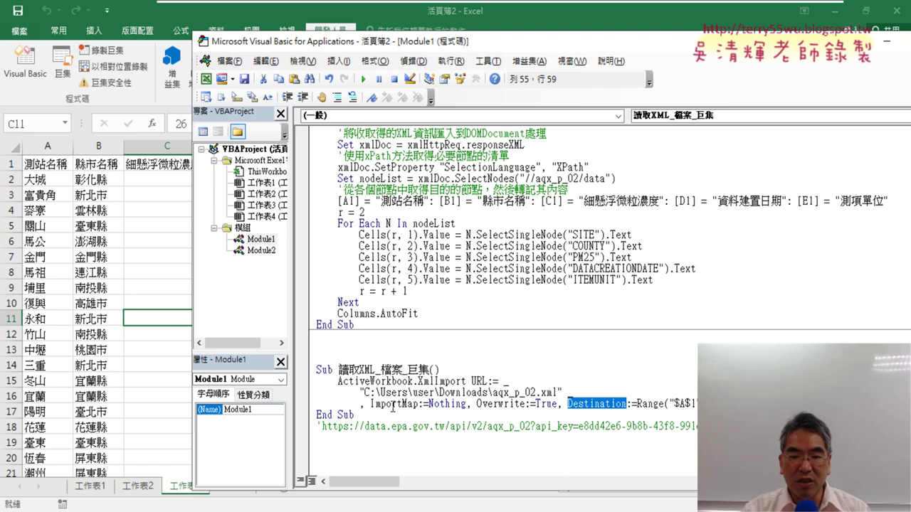
click(392, 404)
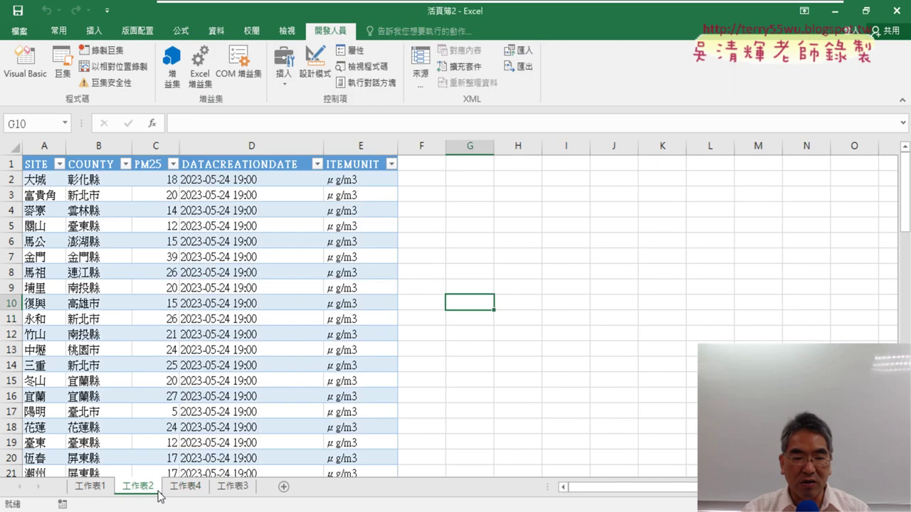
Add a new sheet and run the file-import macro, ticking 以後不要顯示這個訊息 before confirming
click(145, 490)
click(289, 491)
click(27, 68)
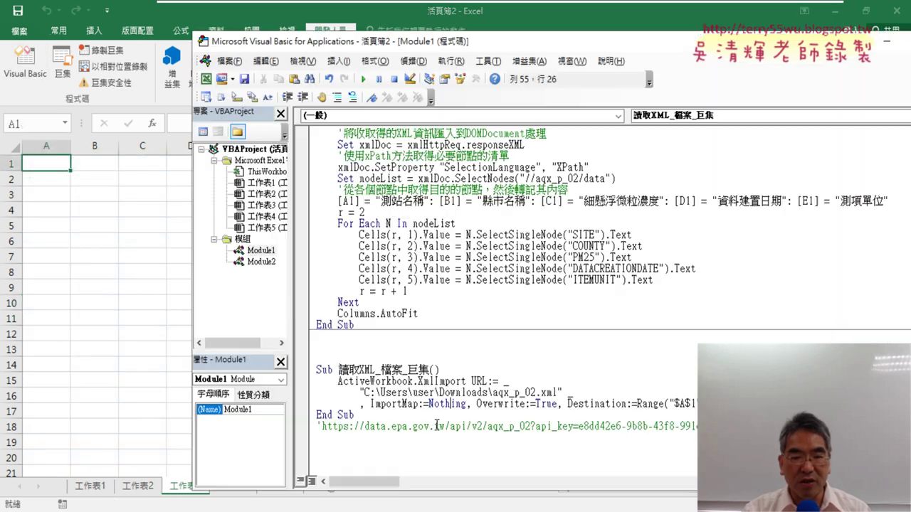
click(364, 80)
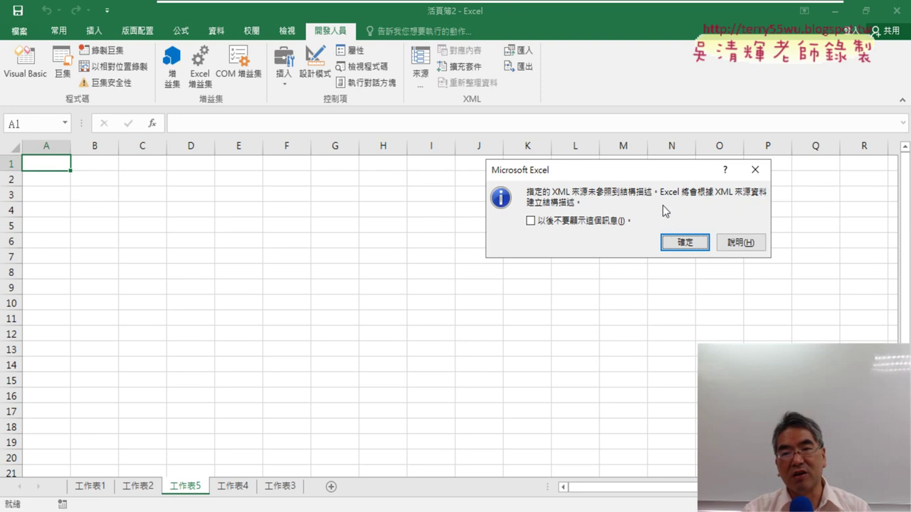
drag(615, 176, 384, 168)
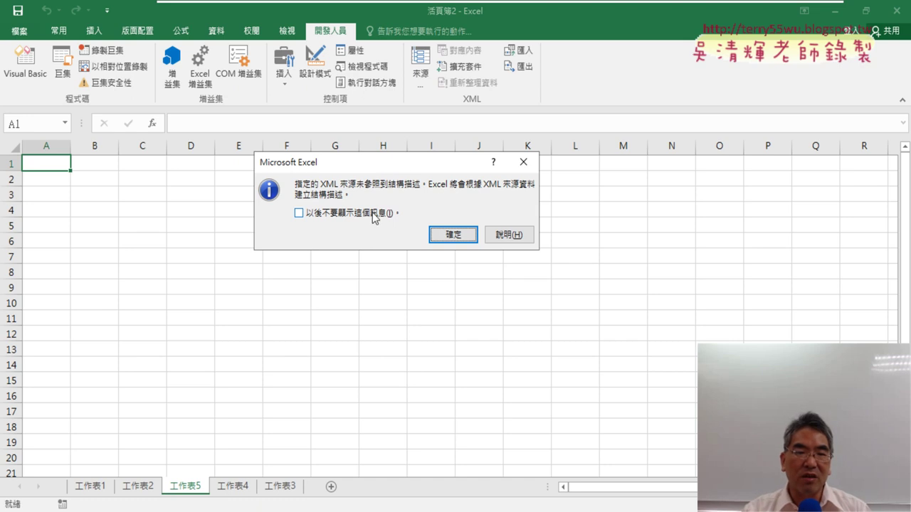
click(305, 214)
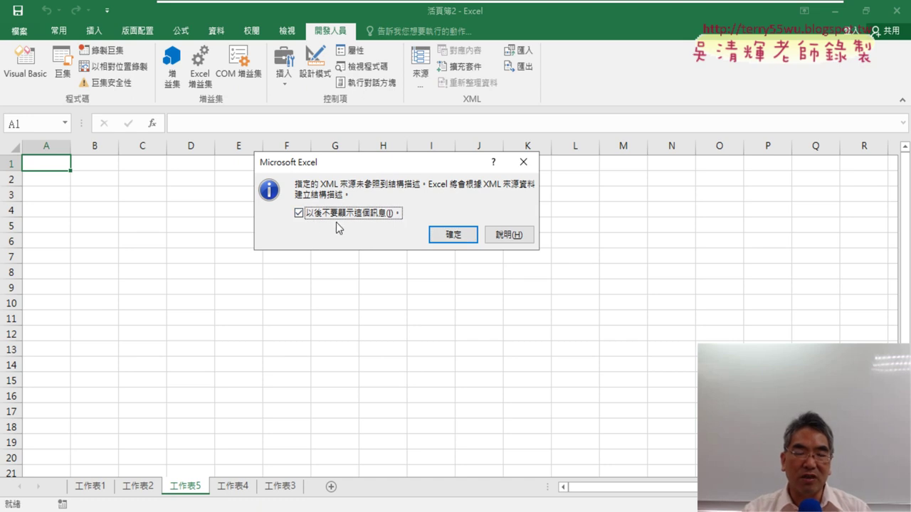
click(445, 234)
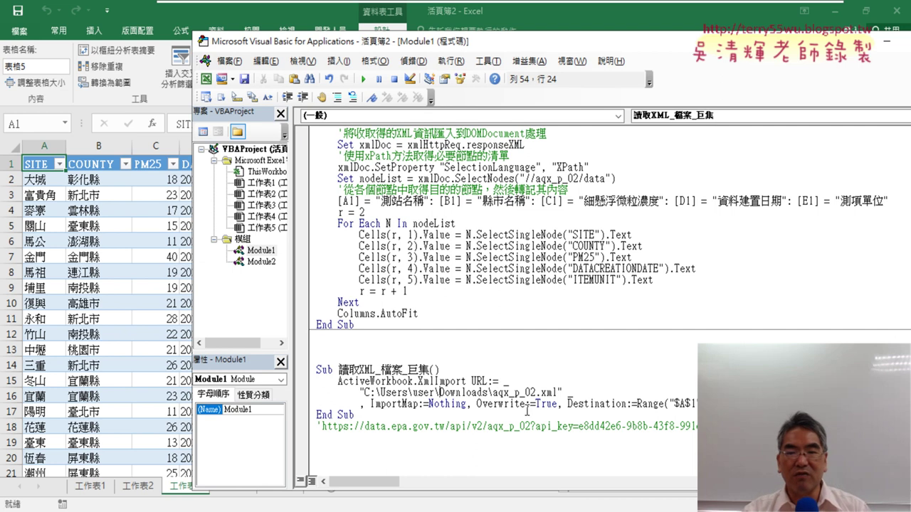
Insert a blank line under the Sub header and rerun 讀取XML_檔案_巨集, triggering error 1004
scroll(508, 311, up, 1)
scroll(523, 212, up, 1)
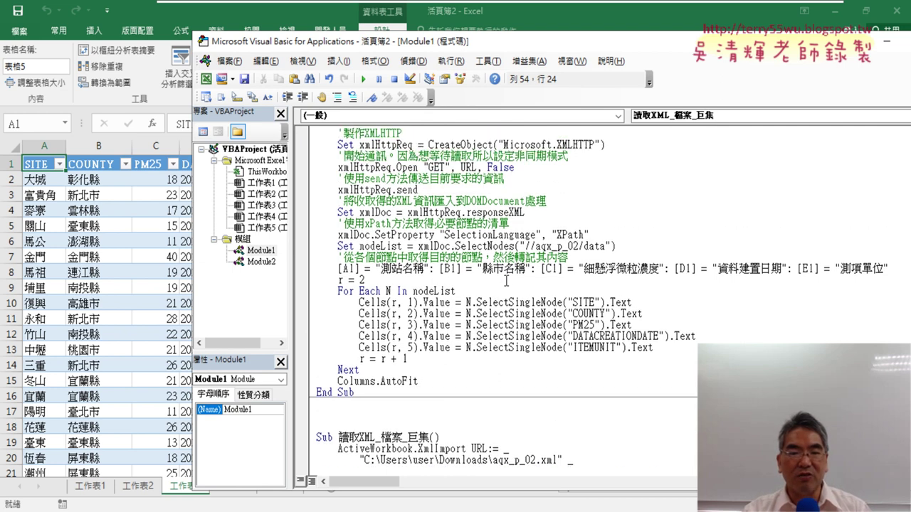
scroll(506, 281, down, 2)
drag(417, 382, 466, 381)
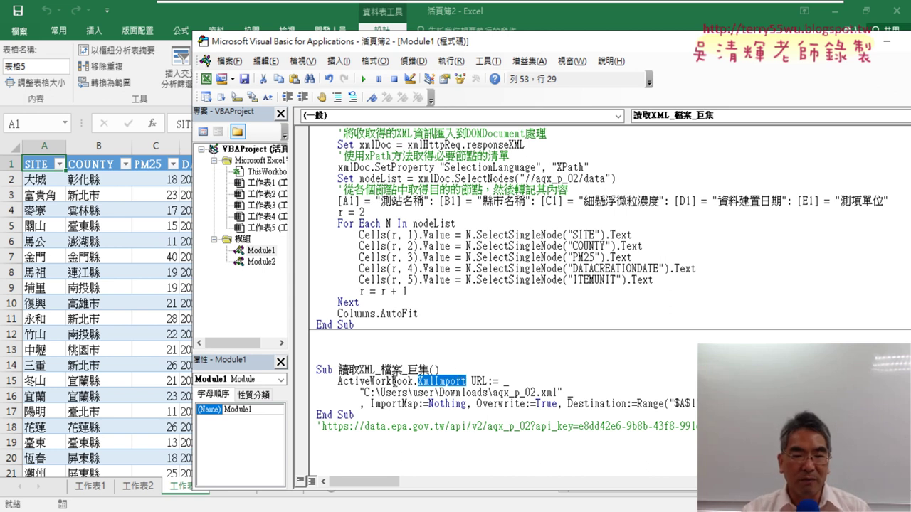
click(444, 370)
key(Return)
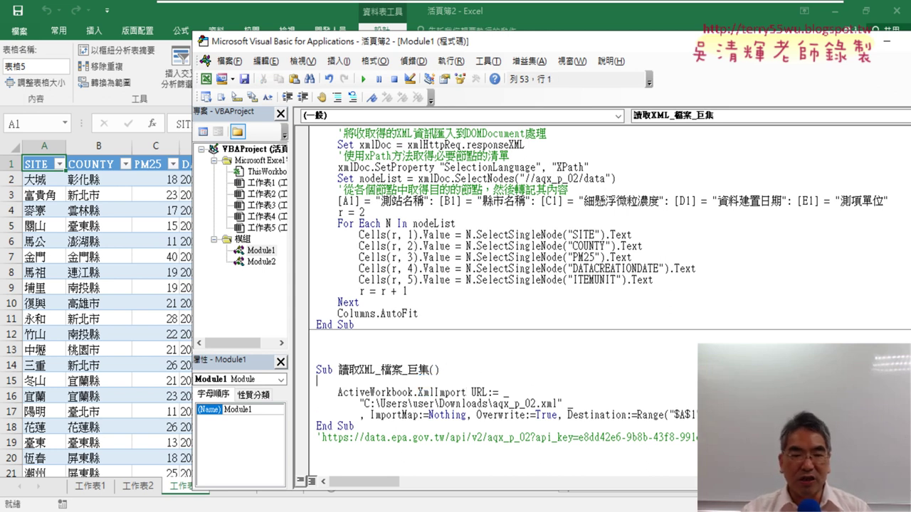
click(440, 415)
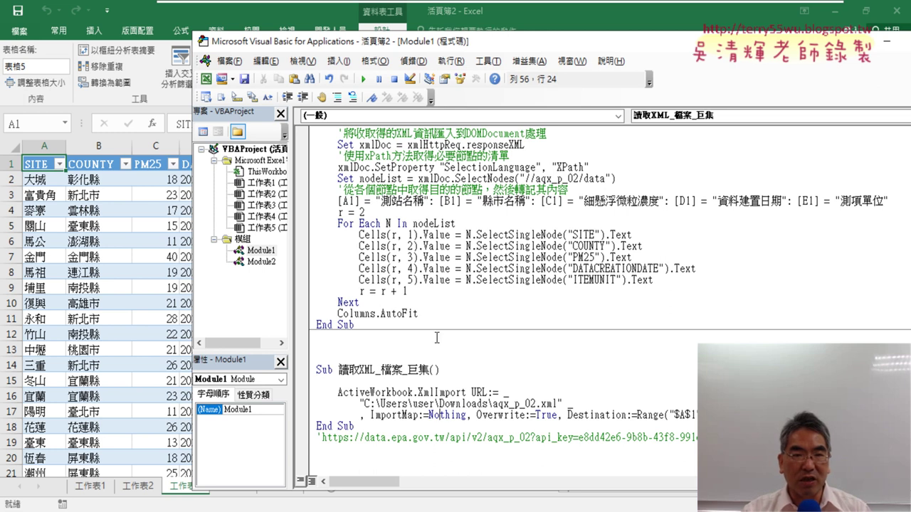
click(362, 80)
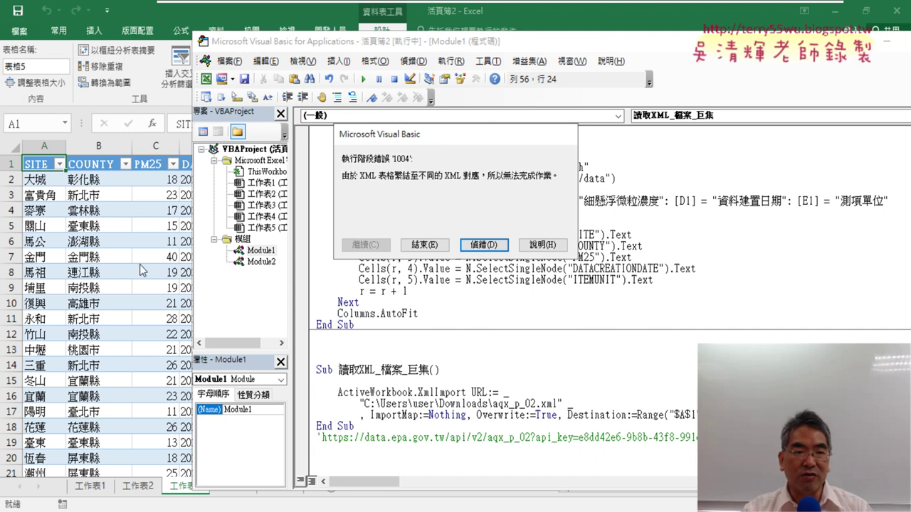
Copy the Cells.Clear line from the web macro and paste it under the 讀取XML_檔案_巨集 header
click(483, 244)
scroll(461, 356, up, 2)
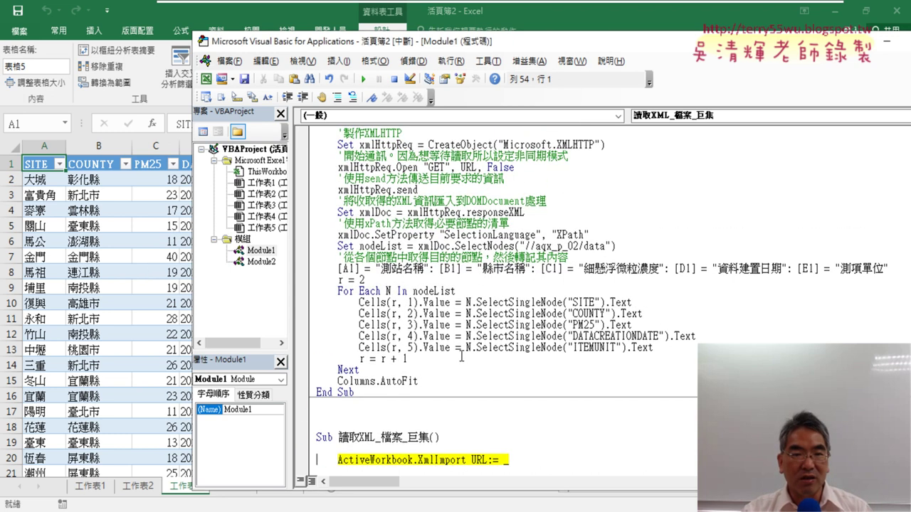
scroll(447, 275, up, 3)
drag(397, 202, 316, 202)
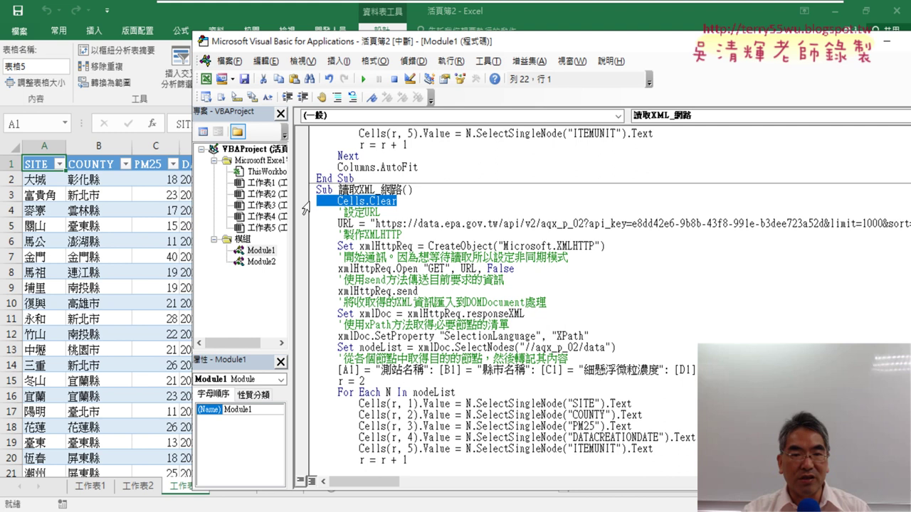
right_click(361, 204)
click(390, 228)
scroll(399, 341, down, 4)
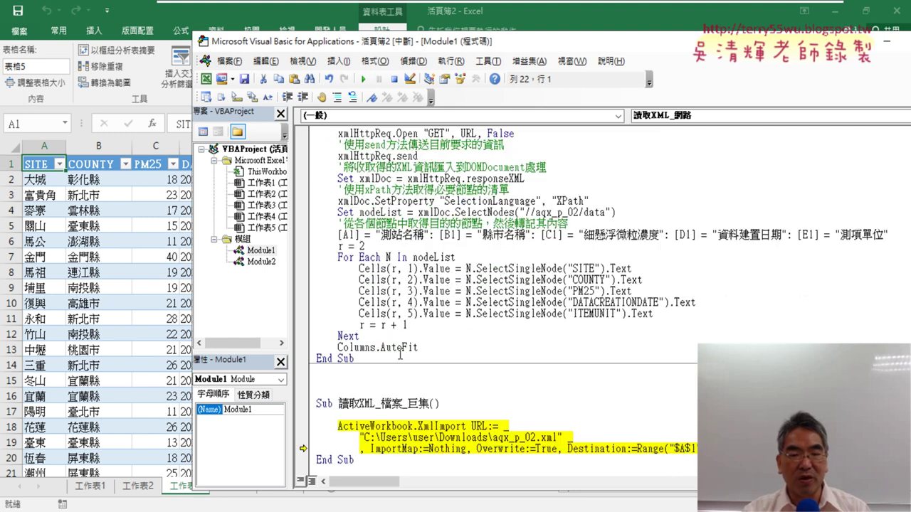
click(355, 413)
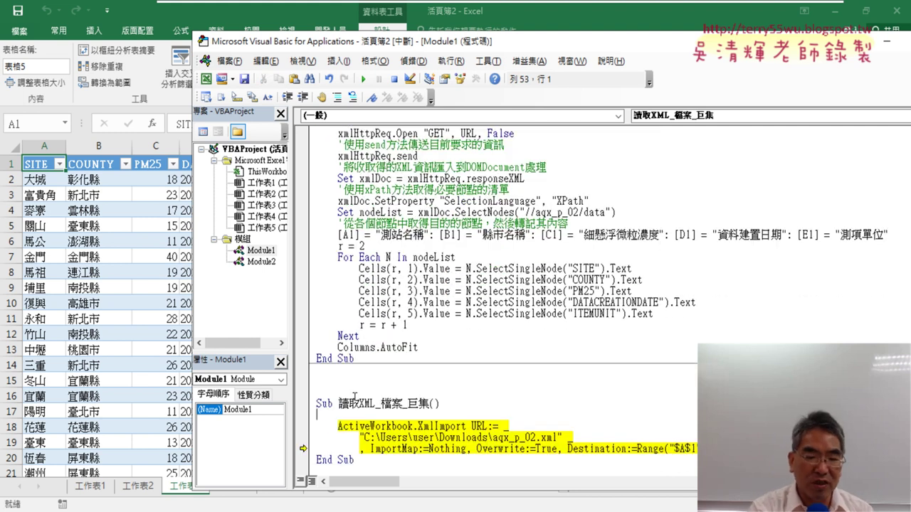
key(ctrl+v)
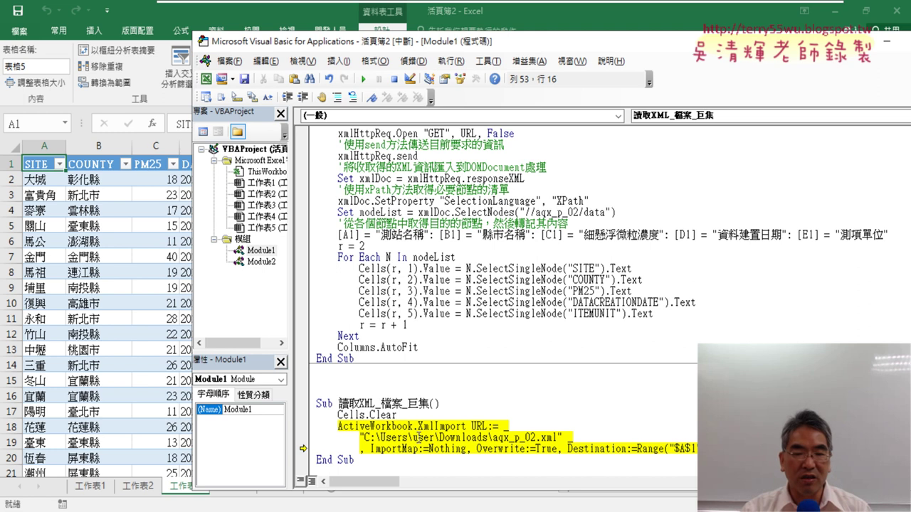
Move execution to Cells.Clear and step through it and the XmlImport line
drag(303, 448, 303, 414)
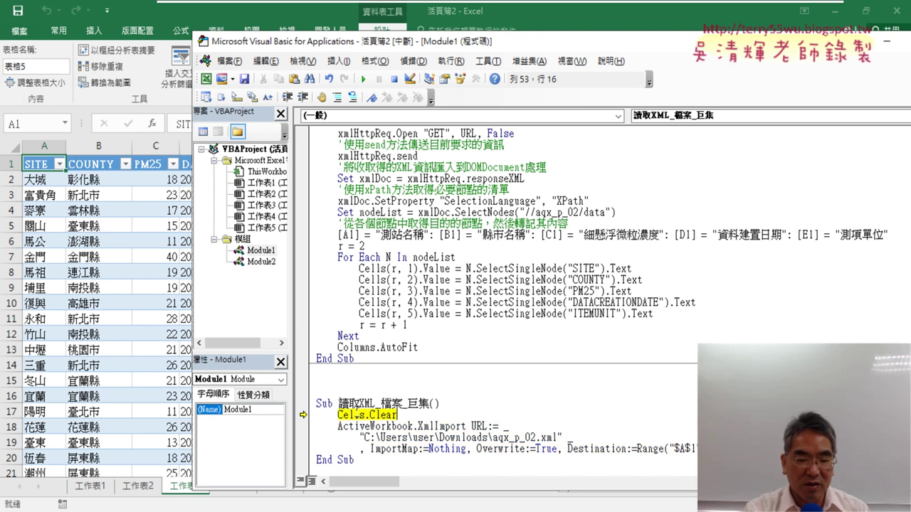
key(F8)
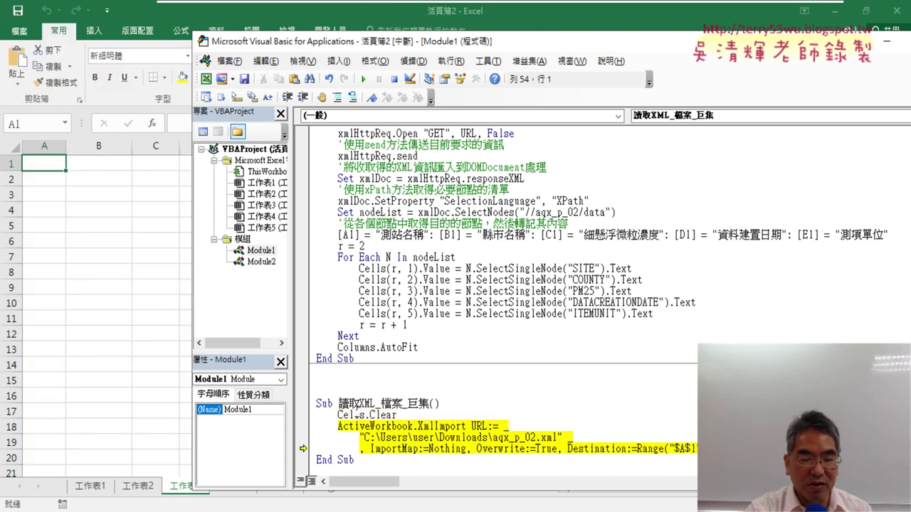
key(F8)
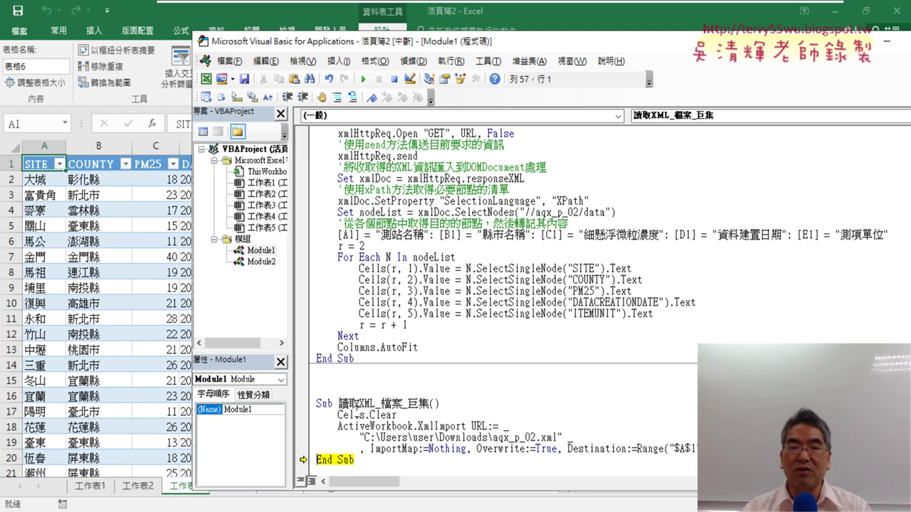
Stop the macro and mark the local aqx_p_02.xml path in the XmlImport line
key(F8)
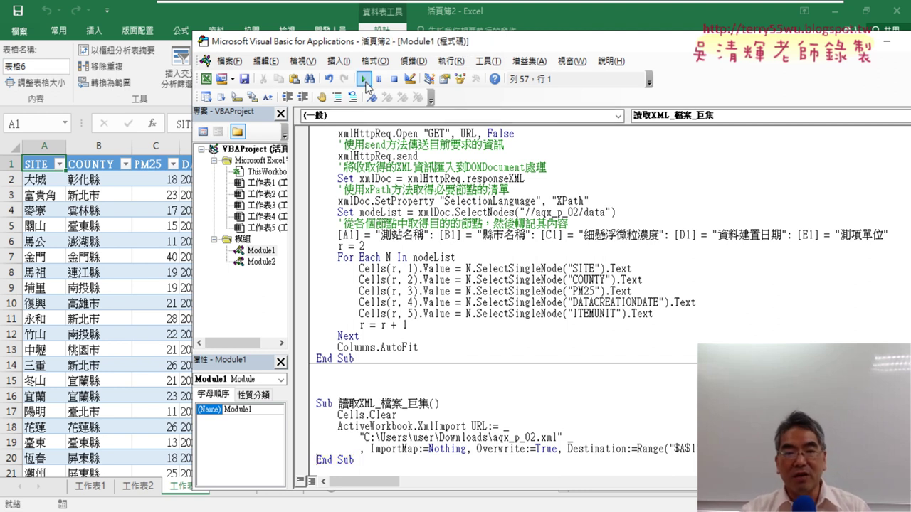
click(418, 446)
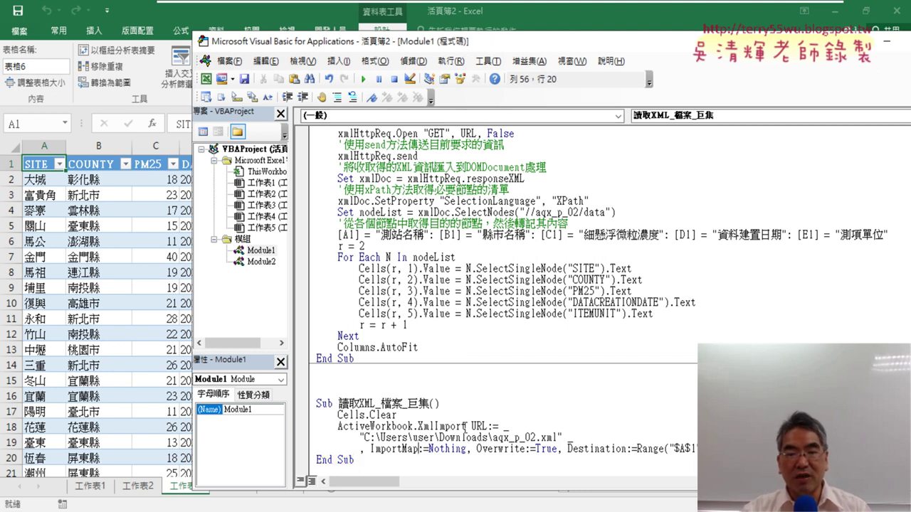
drag(466, 427, 418, 427)
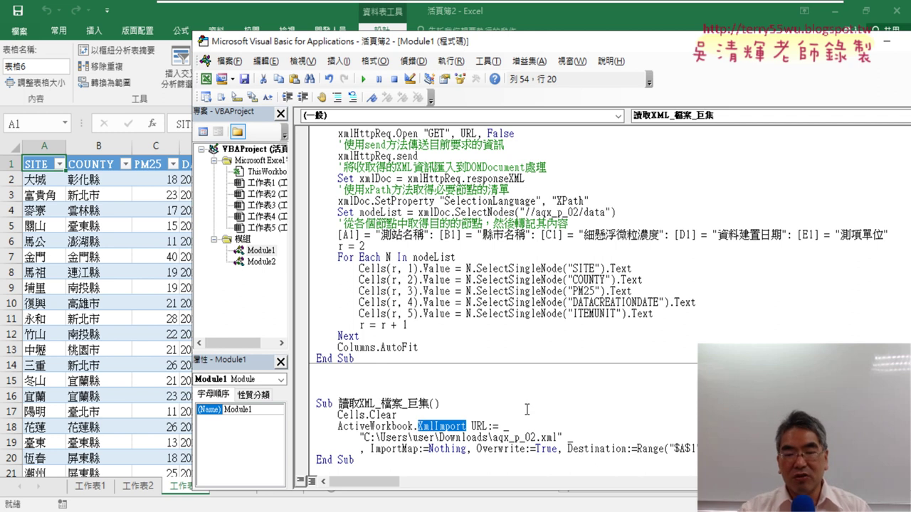
drag(553, 390, 364, 390)
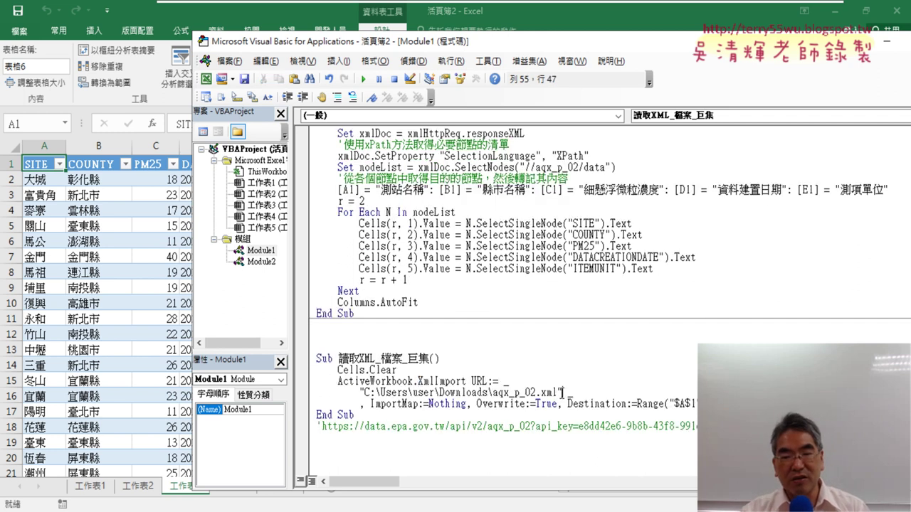
click(364, 390)
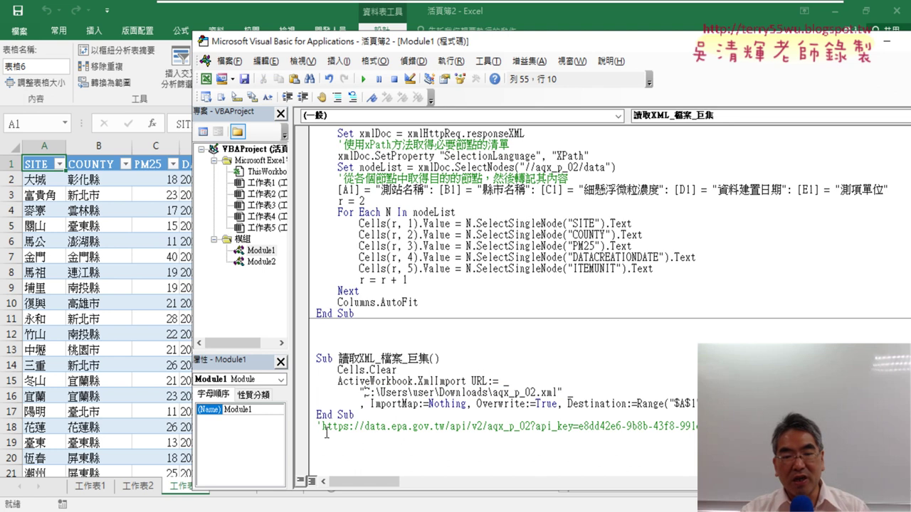
Replace the local file path with the API URL copied from the comment line
drag(326, 429, 704, 429)
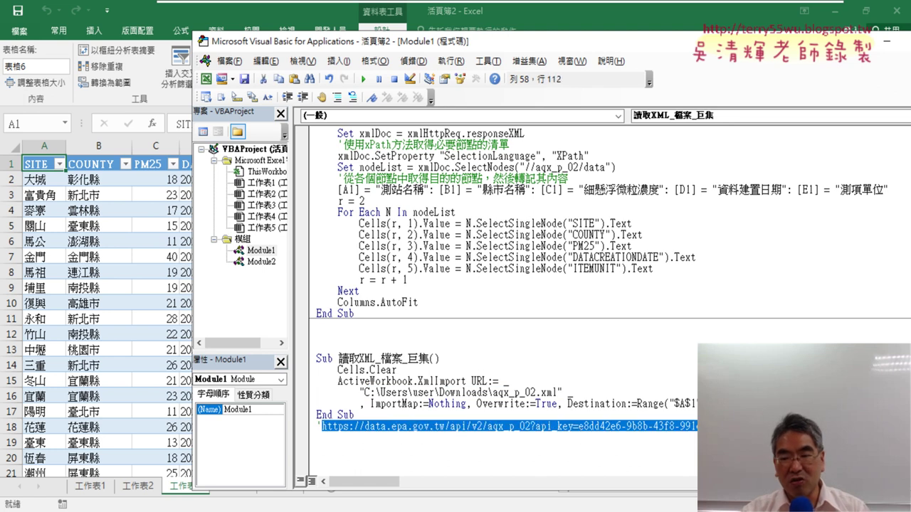
drag(903, 427, 908, 427)
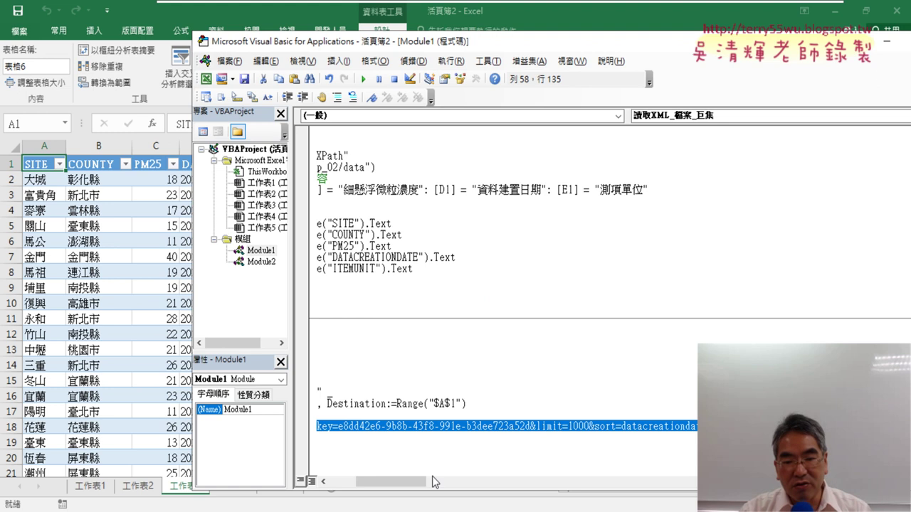
drag(409, 482, 368, 486)
drag(365, 392, 555, 392)
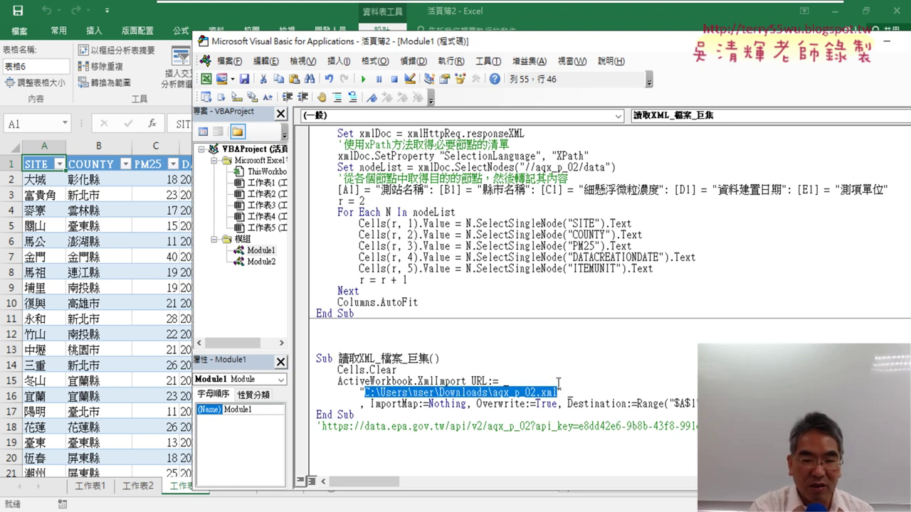
key(ctrl+v)
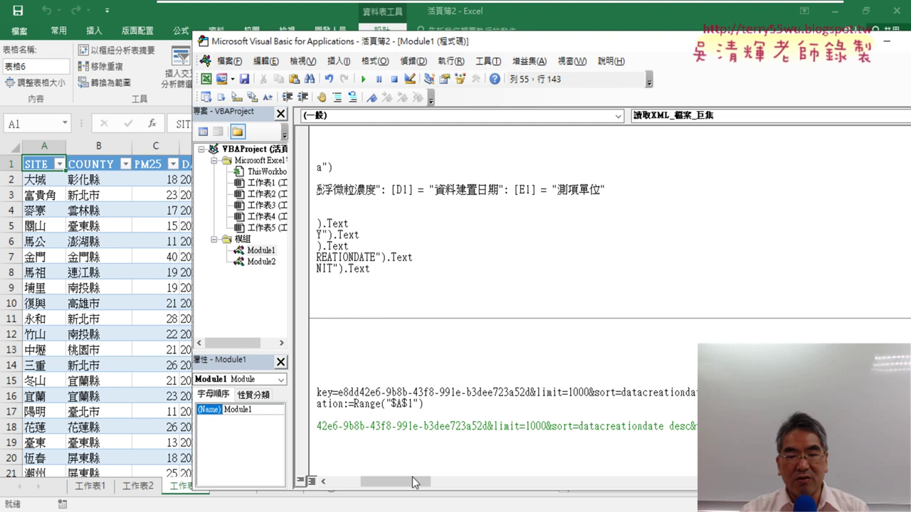
drag(414, 481, 329, 482)
click(385, 392)
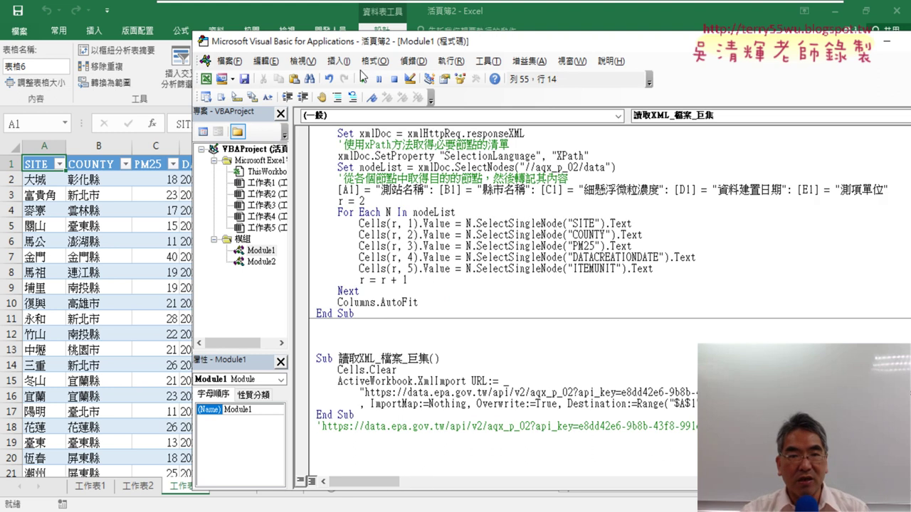
Run the edited macro to refill the sheet from the web, then highlight XmlImport and the macro name
click(363, 79)
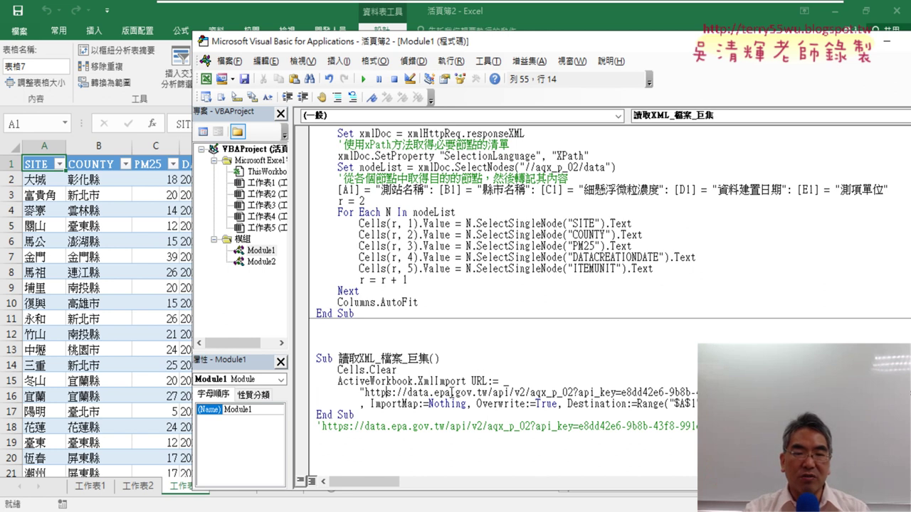
drag(339, 381, 466, 382)
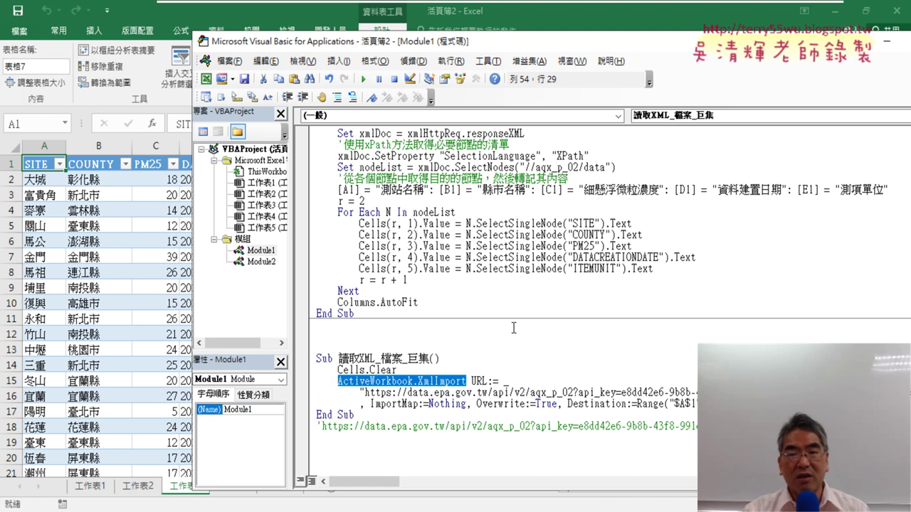
scroll(513, 328, up, 1)
scroll(498, 328, up, 2)
scroll(483, 328, up, 1)
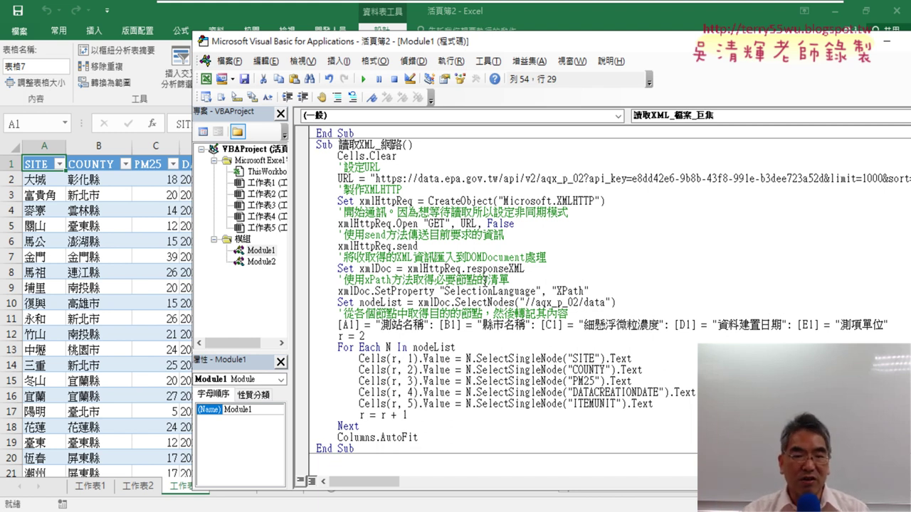
scroll(445, 269, down, 4)
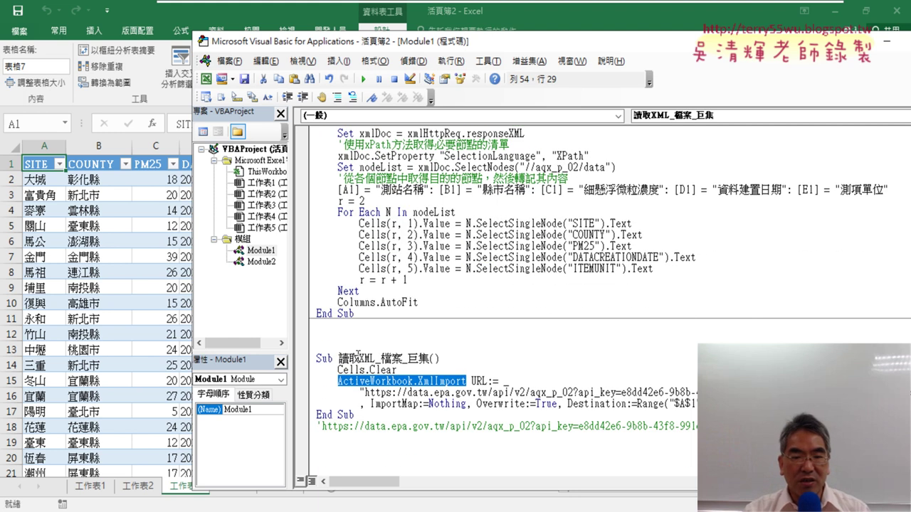
drag(339, 358, 430, 358)
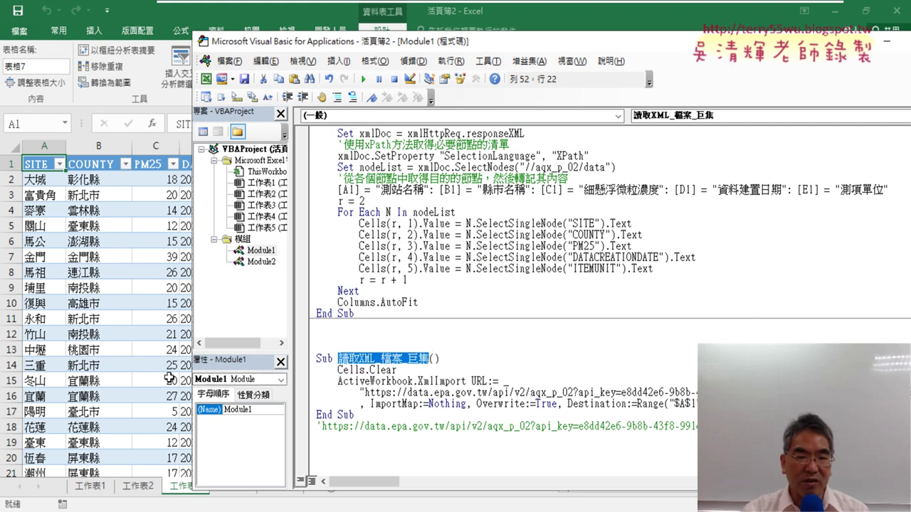
Add sheet 工作表6 at the end and start recording macro 讀取XML_檔案_巨集, replacing the old one
click(137, 366)
click(331, 488)
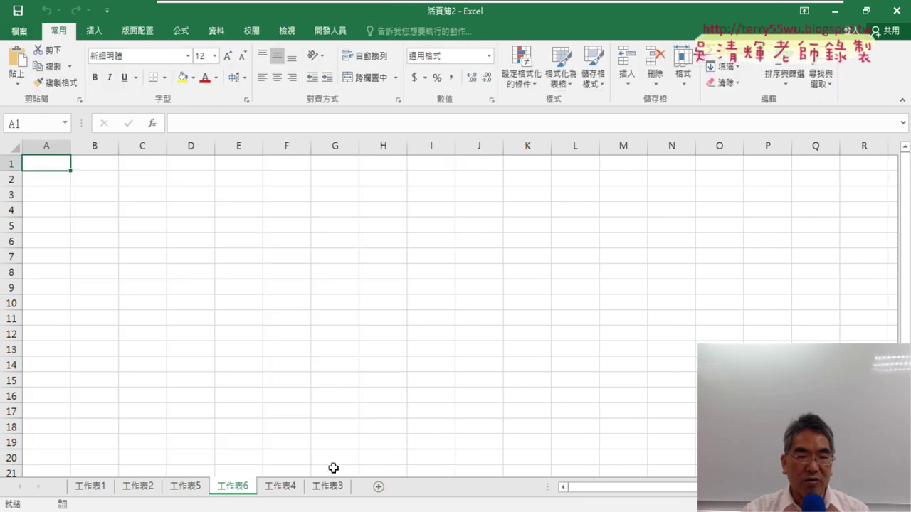
drag(240, 486, 366, 487)
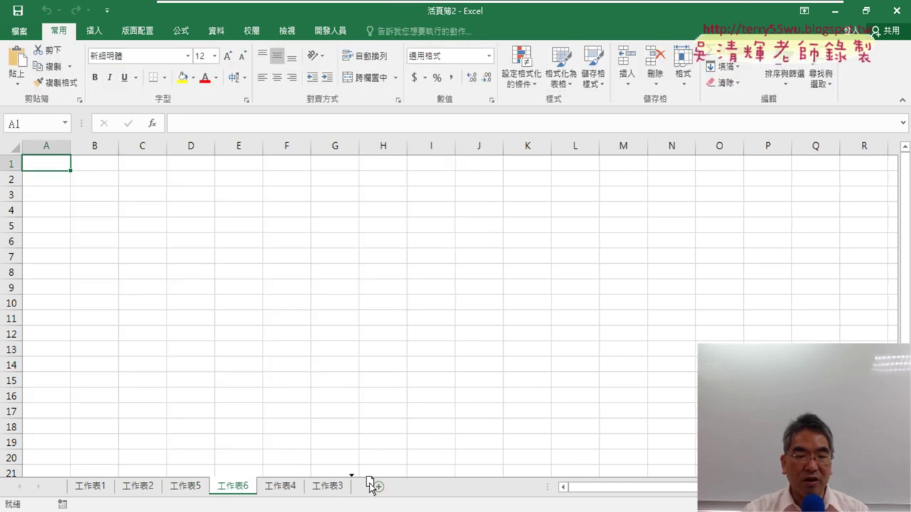
click(331, 32)
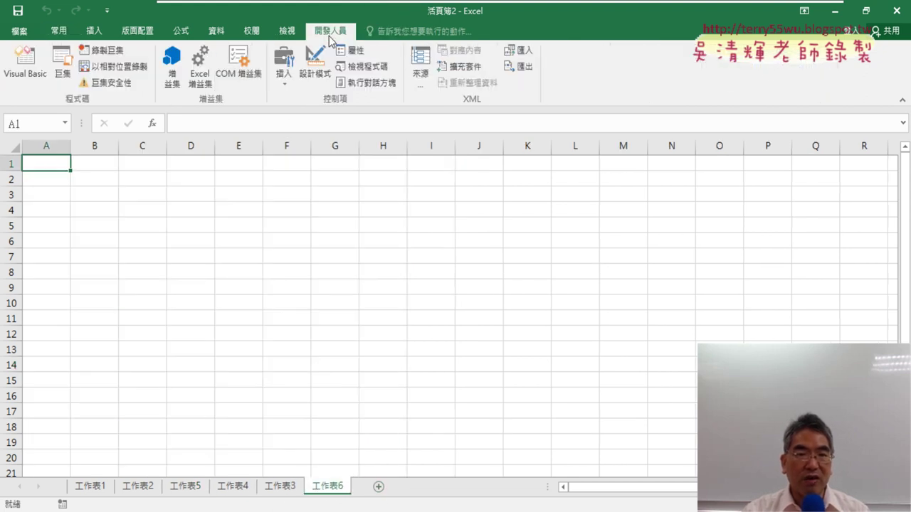
click(107, 51)
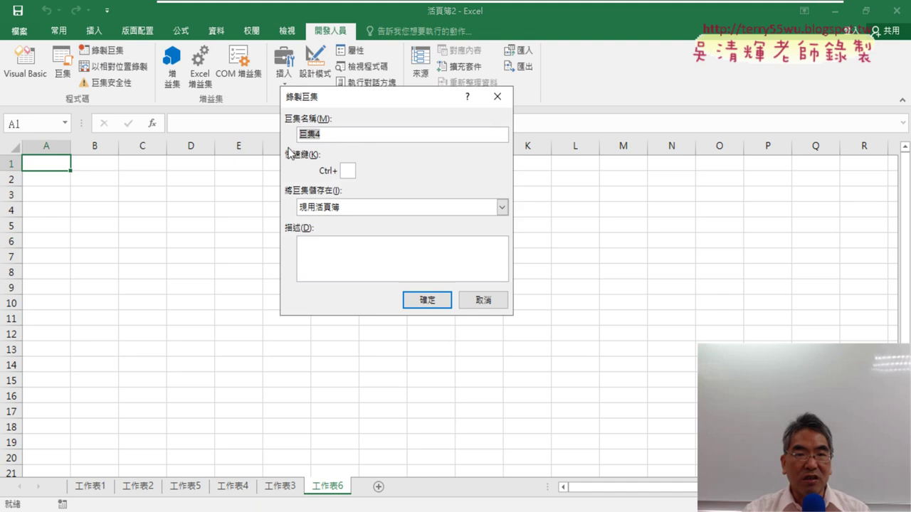
right_click(307, 135)
click(327, 176)
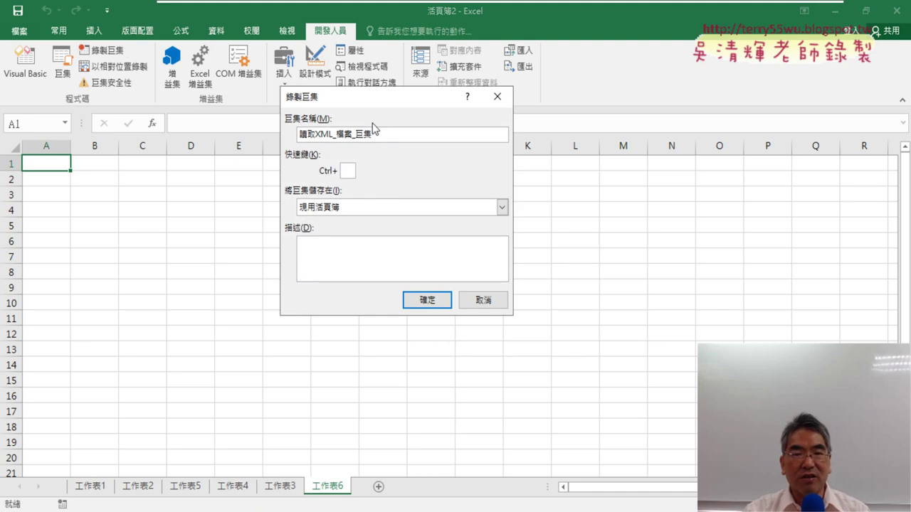
click(429, 299)
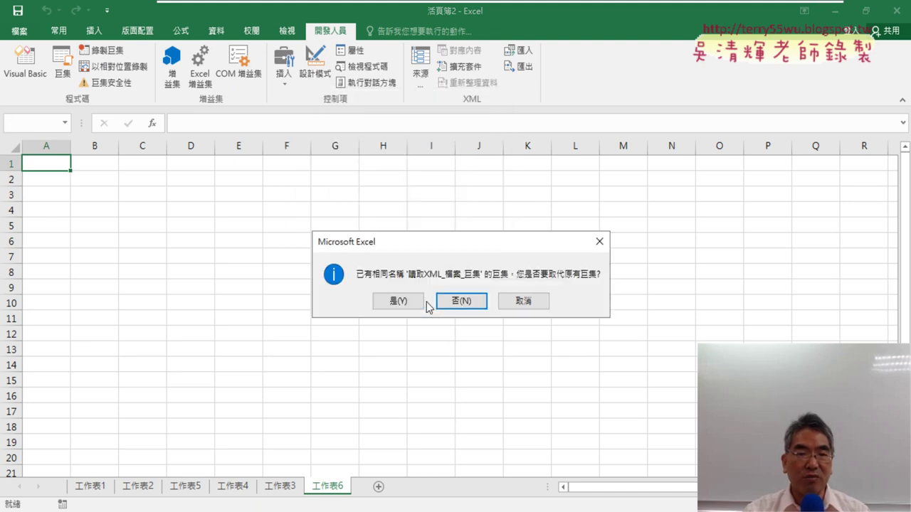
click(411, 305)
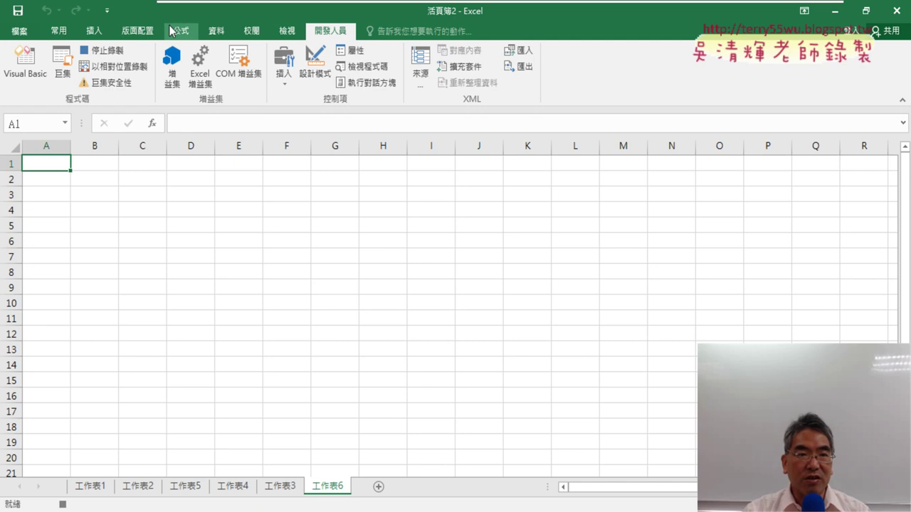
Open From XML Data Import and copy the PM2.5 XML download URL from the browser
click(213, 31)
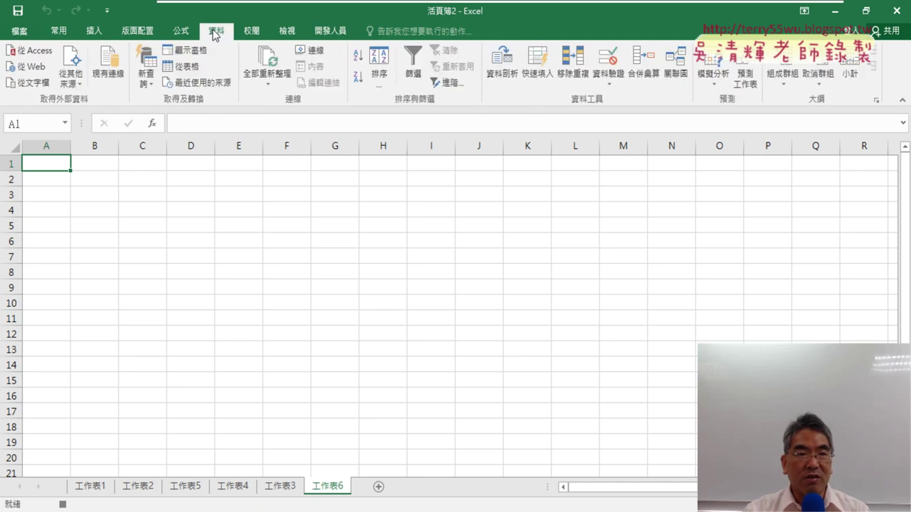
click(72, 71)
click(128, 248)
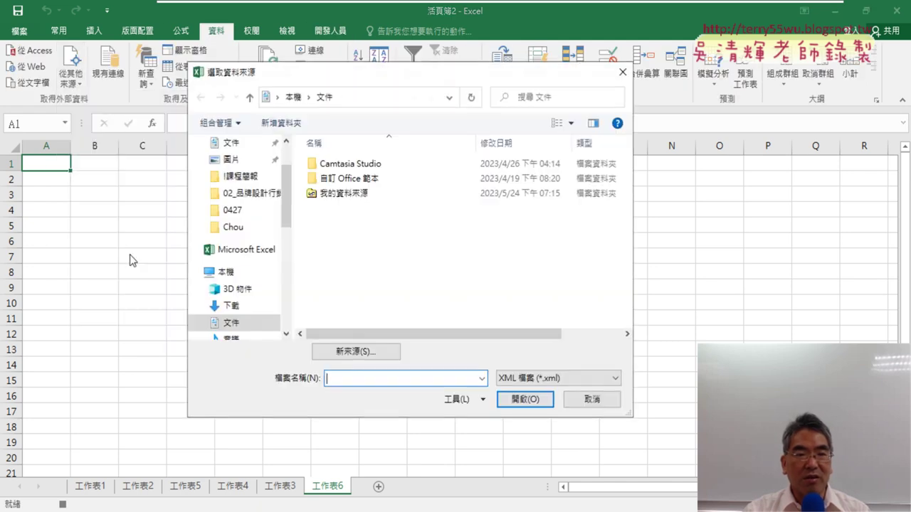
key(alt+Tab)
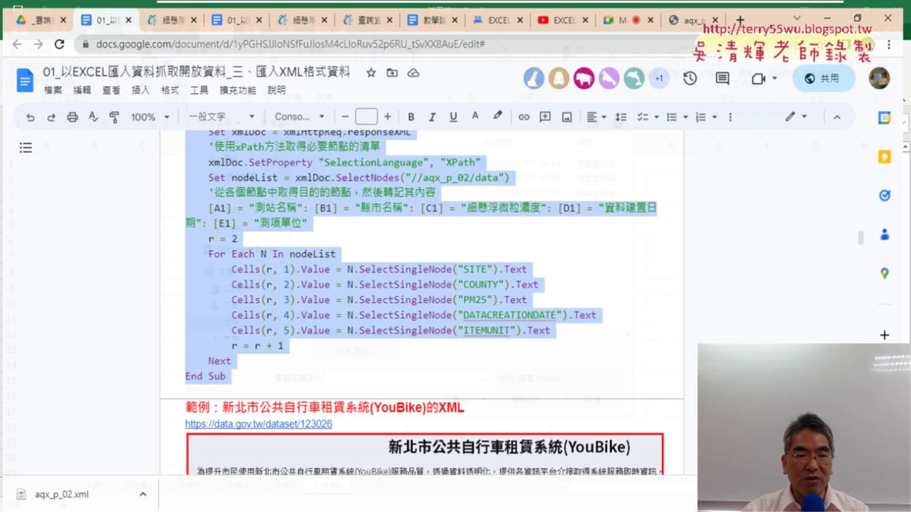
click(178, 20)
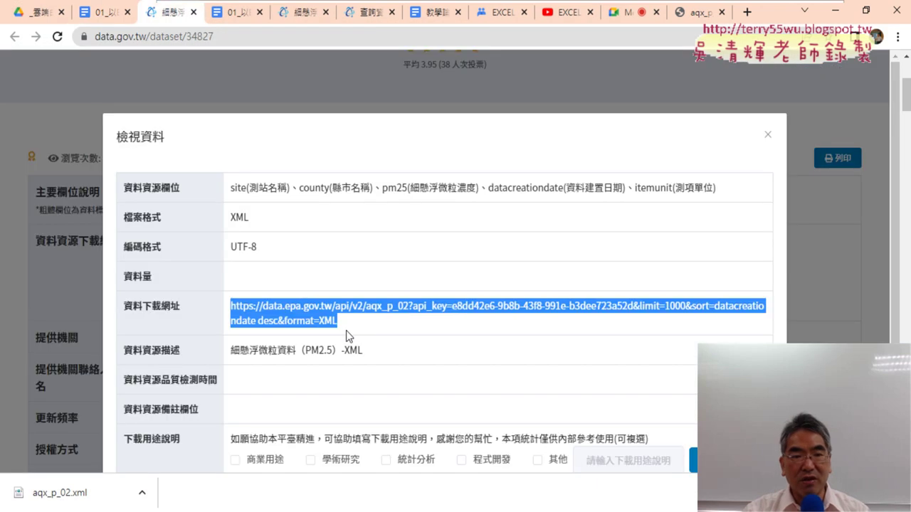
drag(350, 328, 228, 311)
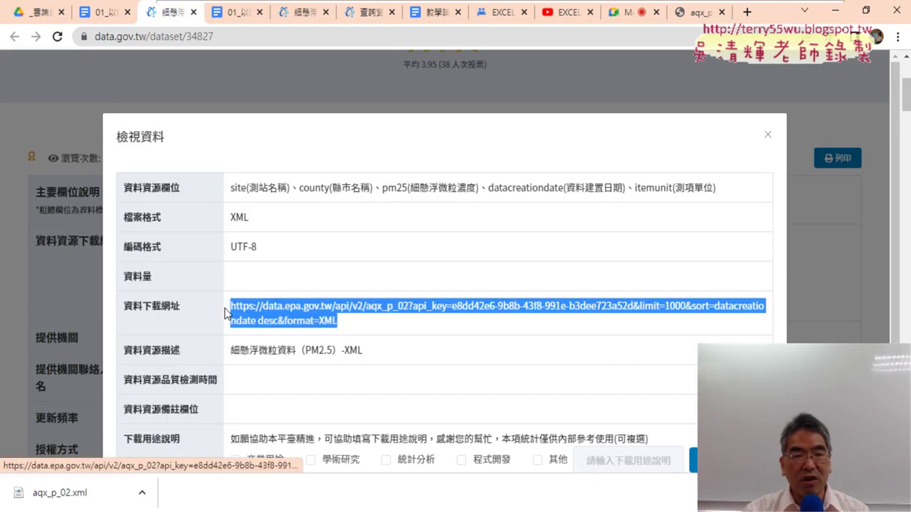
right_click(283, 313)
click(332, 424)
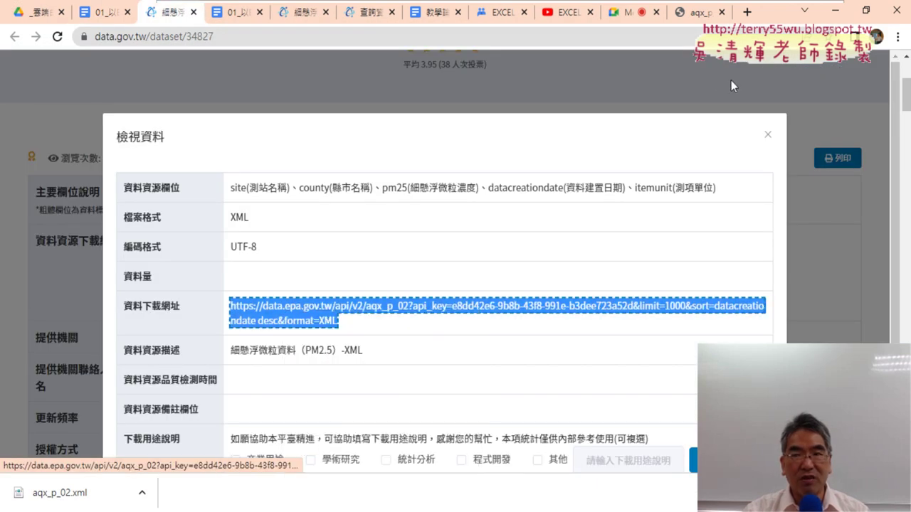
key(alt+Tab)
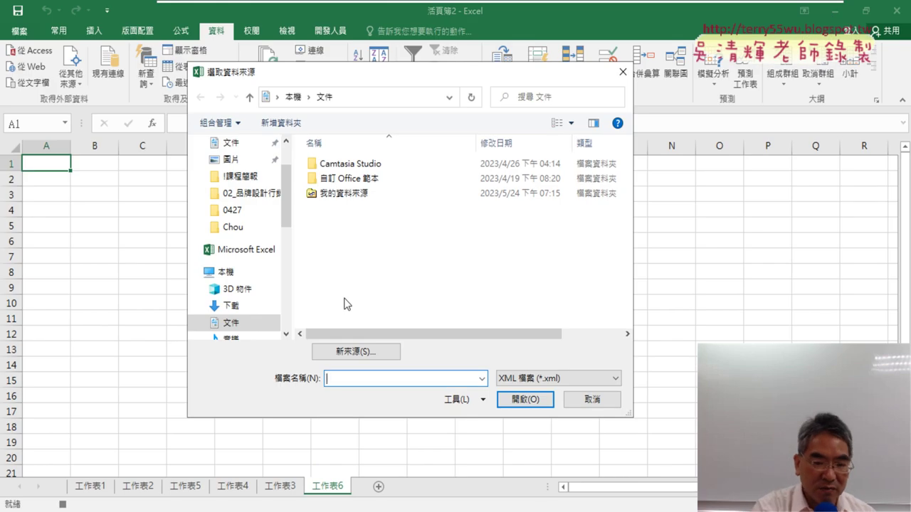
Paste the web URL as the file name and import the XML into the existing sheet at $A$1
key(ctrl+v)
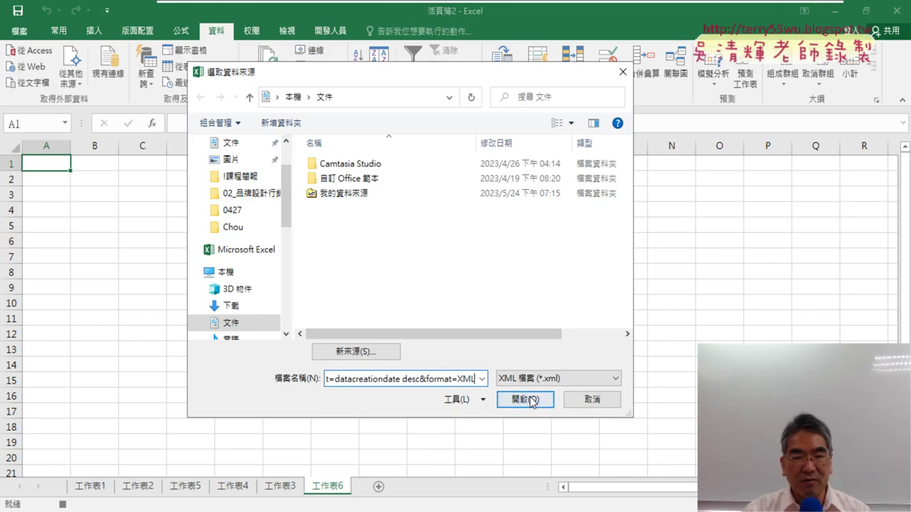
click(530, 400)
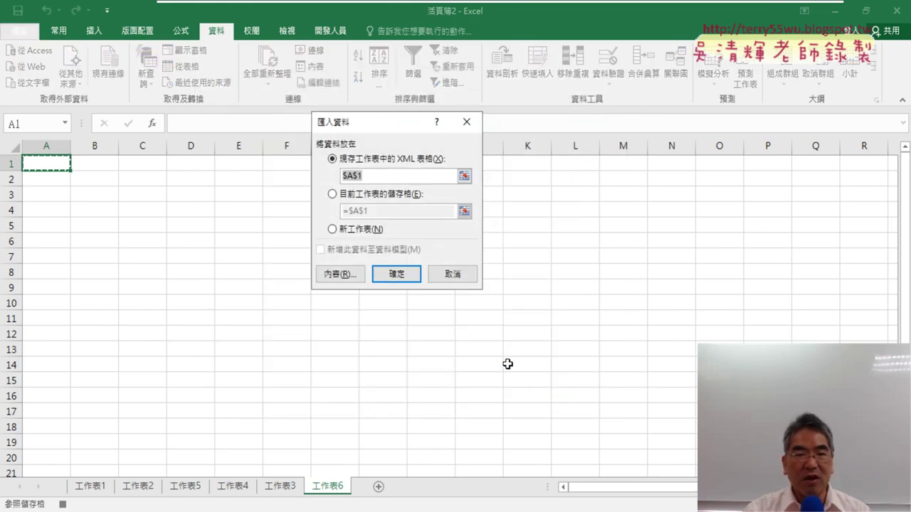
click(395, 276)
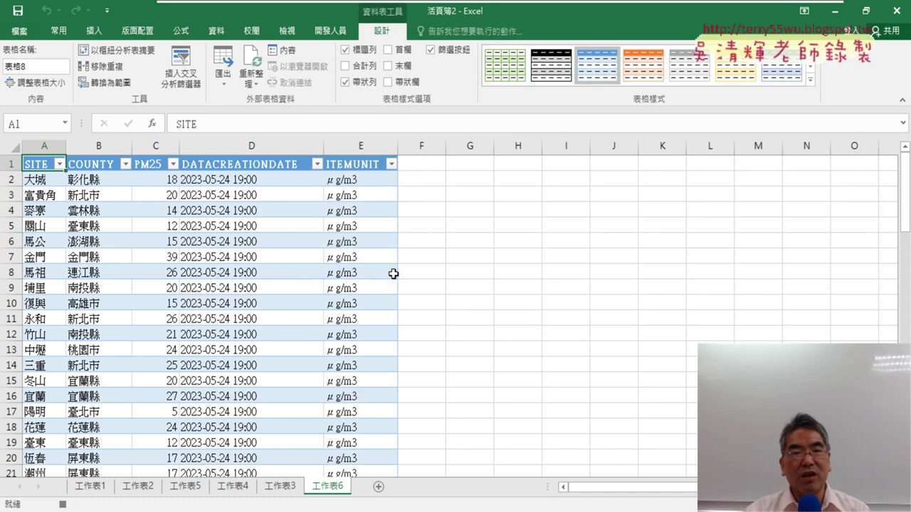
Open the recorded 讀取XML_檔案_巨集 macro's code in Module2 via Developer > Macros > Edit
click(328, 34)
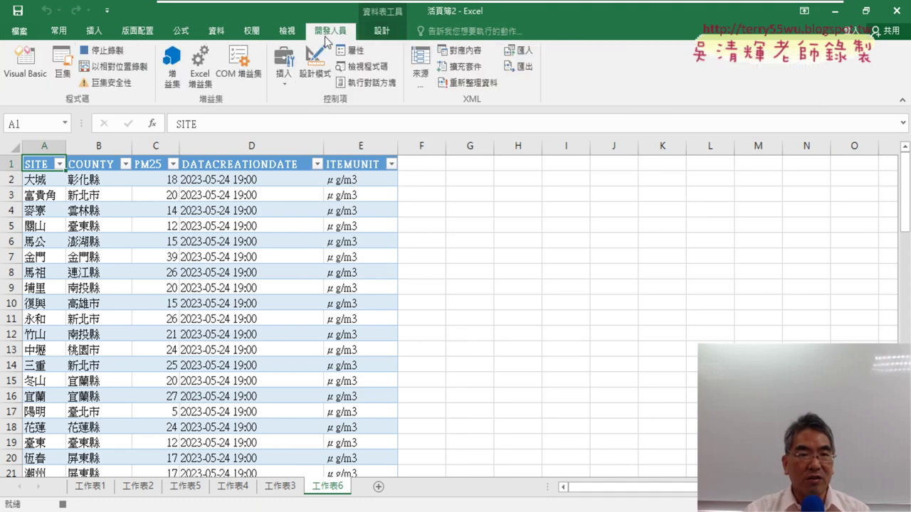
click(62, 64)
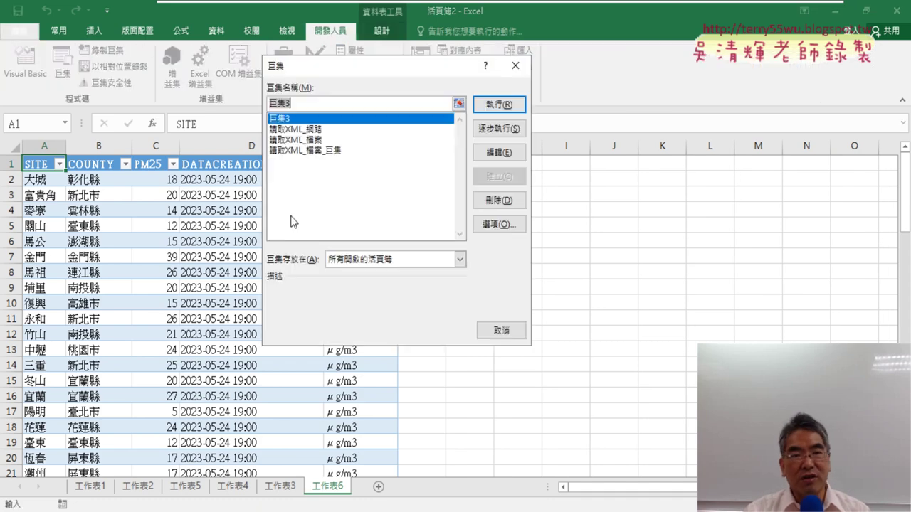
click(520, 154)
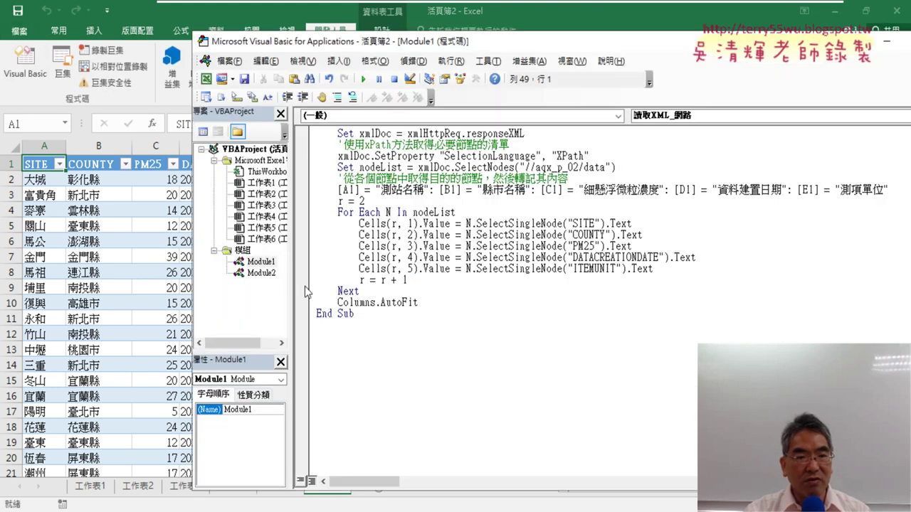
double_click(264, 275)
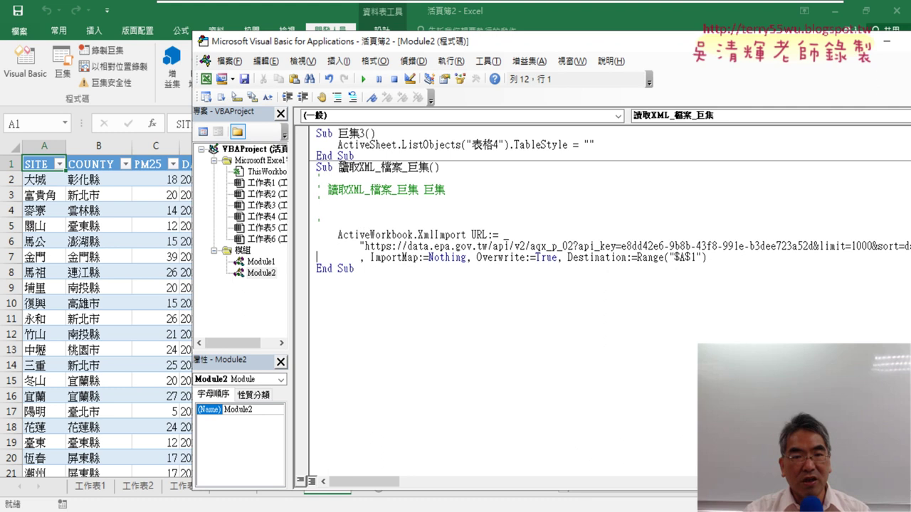
Delete the recorded comment lines and leftover blank line, then run the macro with F5
drag(338, 167, 424, 168)
drag(322, 227, 318, 179)
key(Delete)
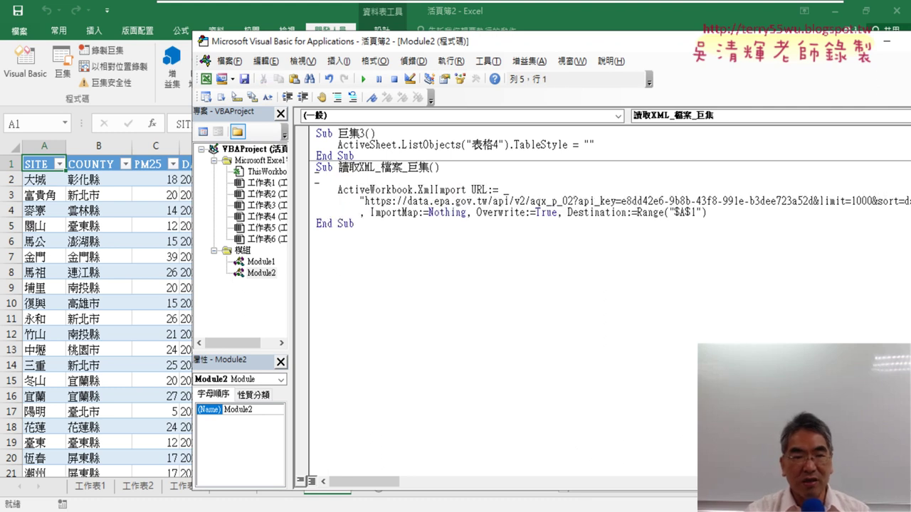
key(Delete)
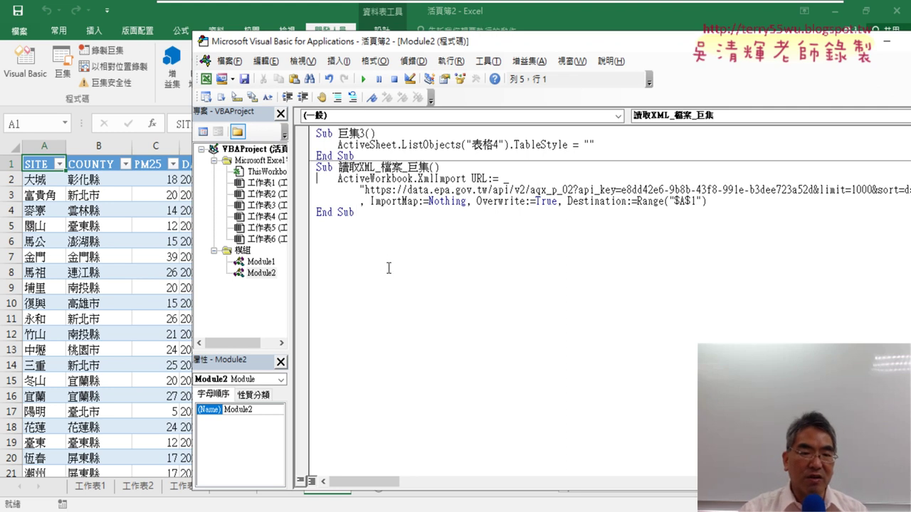
key(F5)
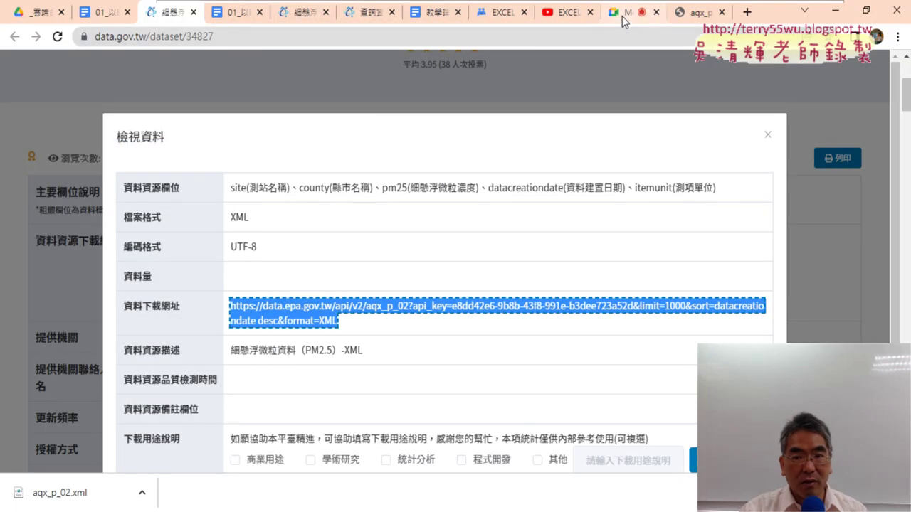
Check the Google Meet screen share and the EVO Class Management monitor
click(622, 18)
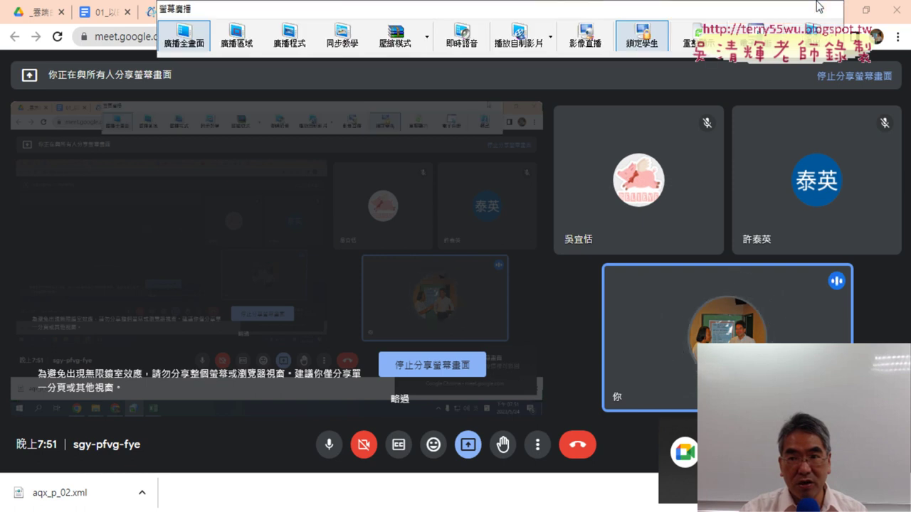
click(756, 35)
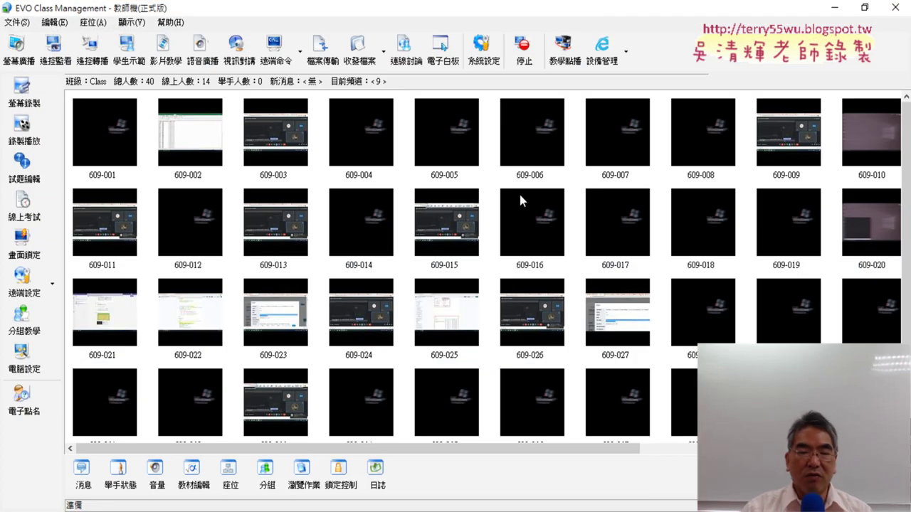
key(alt+Tab)
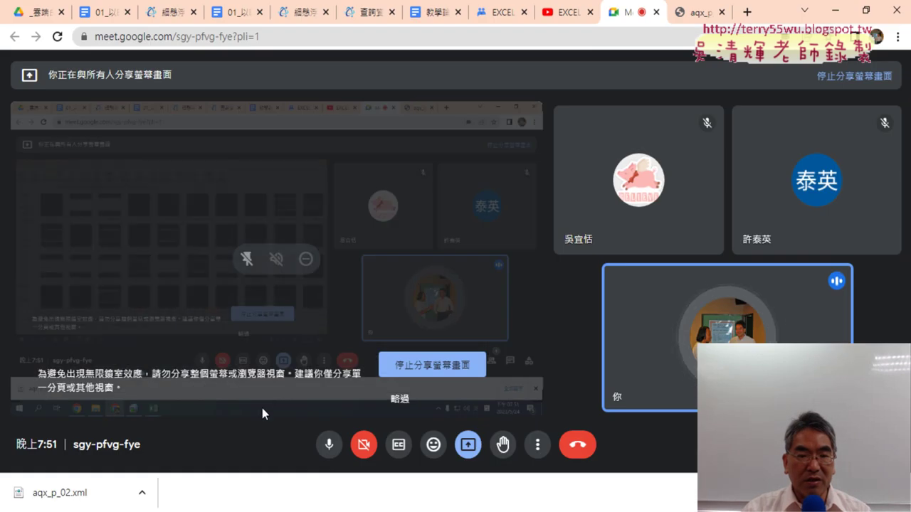
click(105, 12)
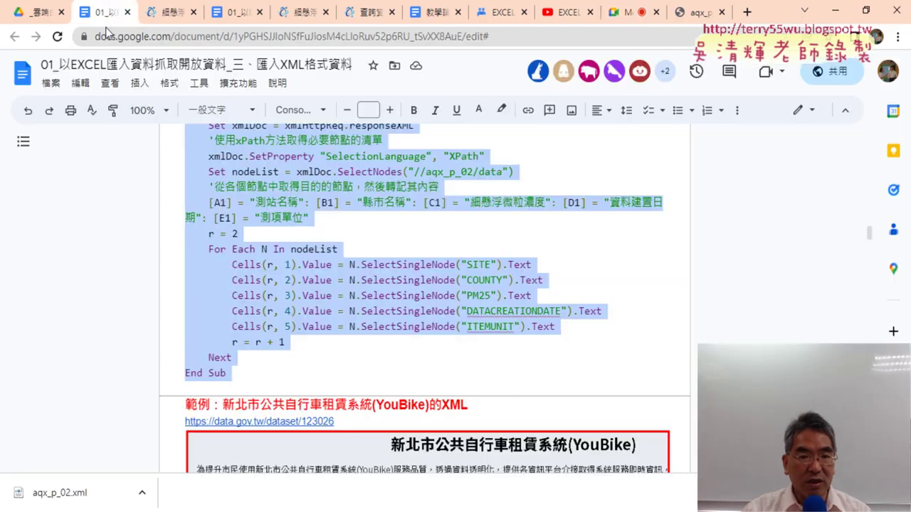
scroll(301, 279, up, 2)
scroll(299, 276, up, 1)
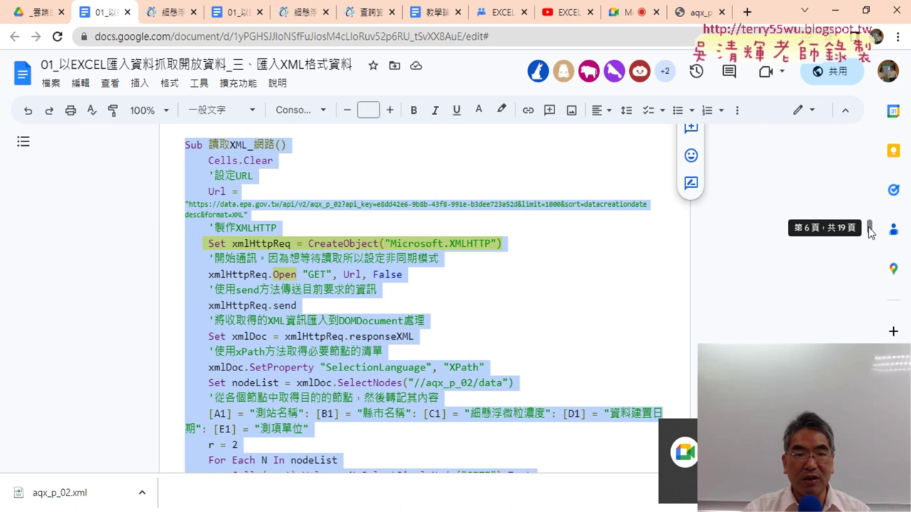
click(258, 151)
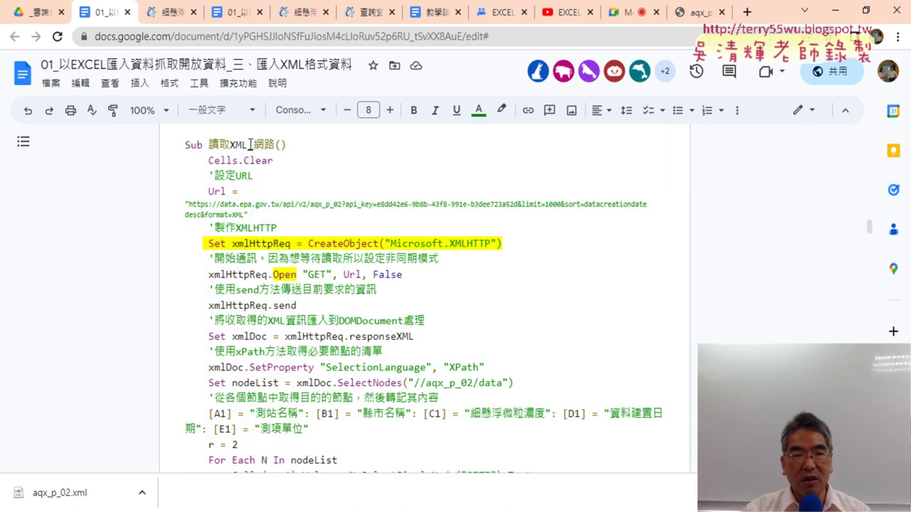
drag(250, 145, 276, 145)
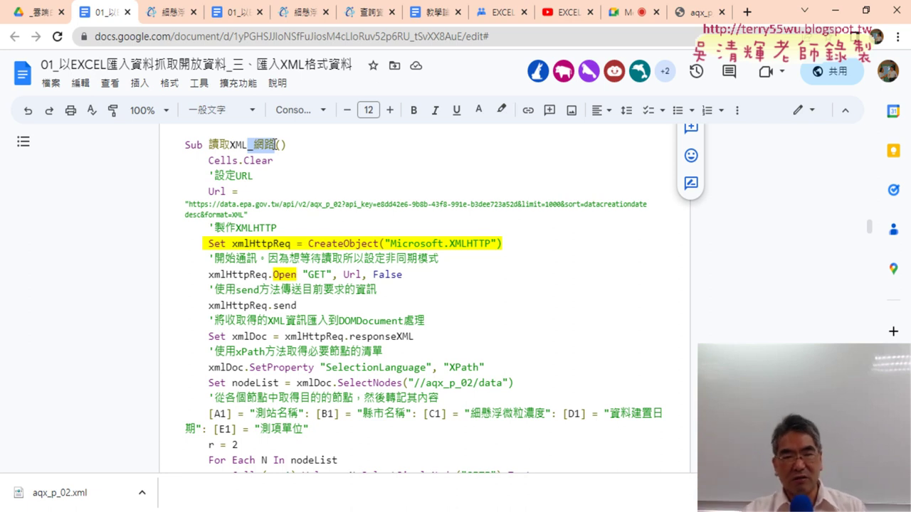
scroll(392, 311, down, 3)
scroll(393, 313, down, 1)
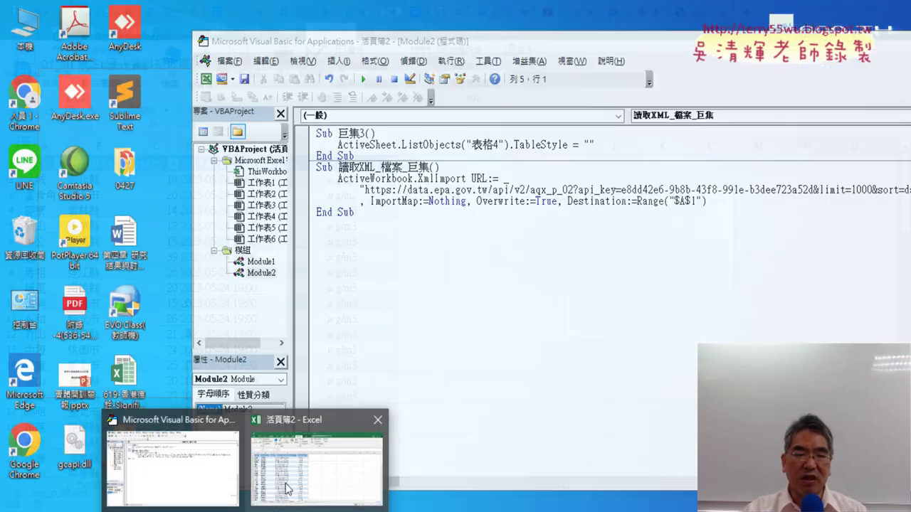
Turn off AutoFilter on the PM2.5 table in 工作表6 so its headers are plain
click(317, 463)
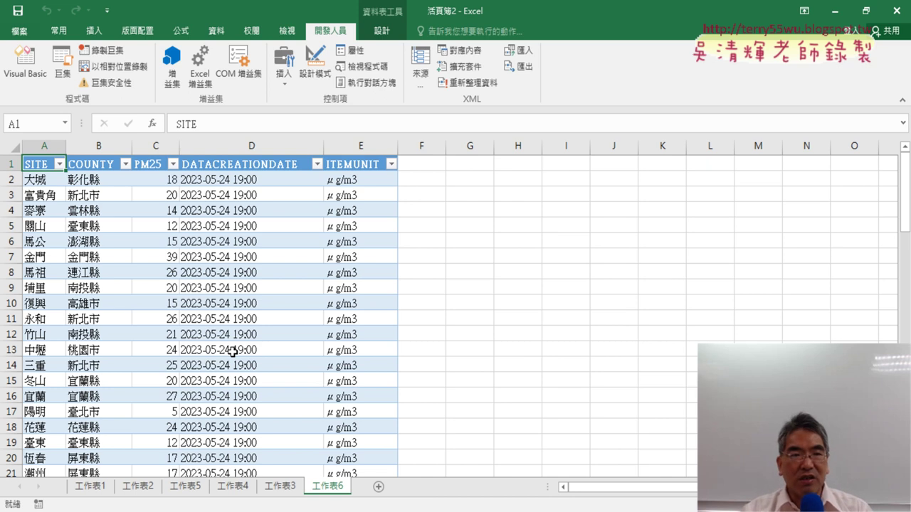
click(217, 32)
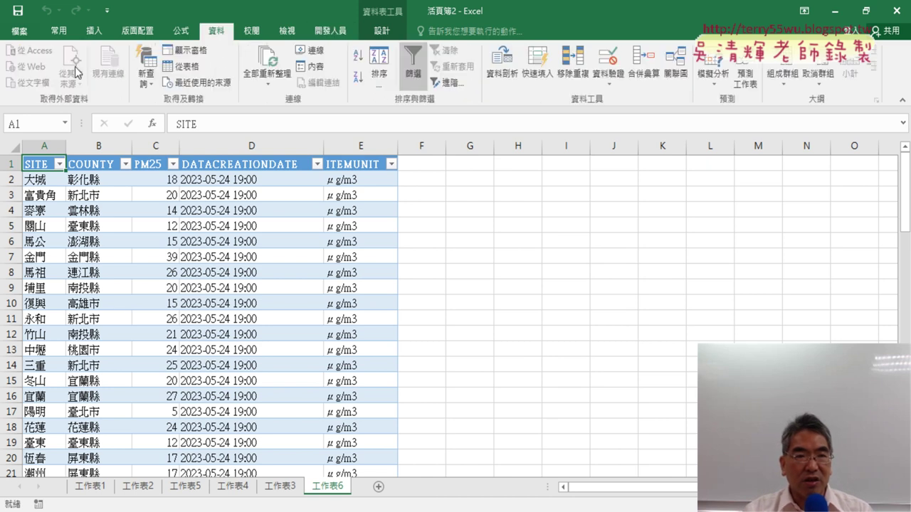
click(414, 71)
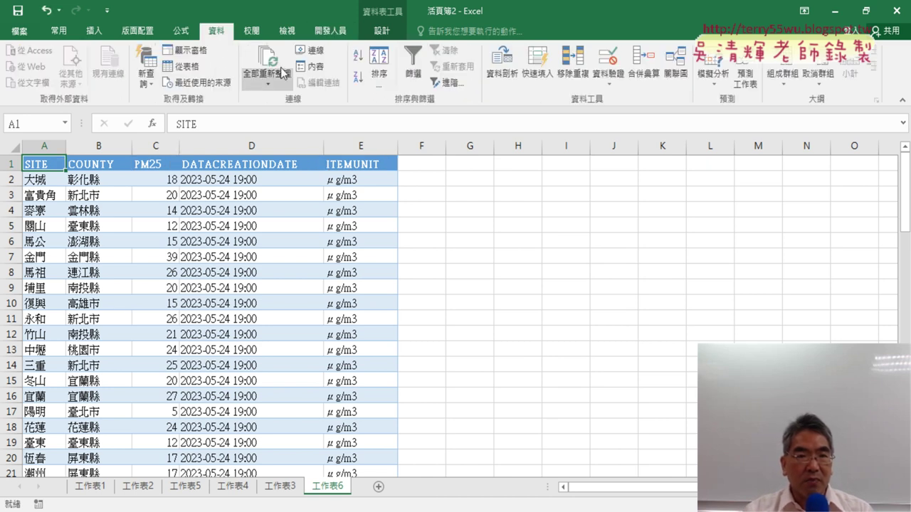